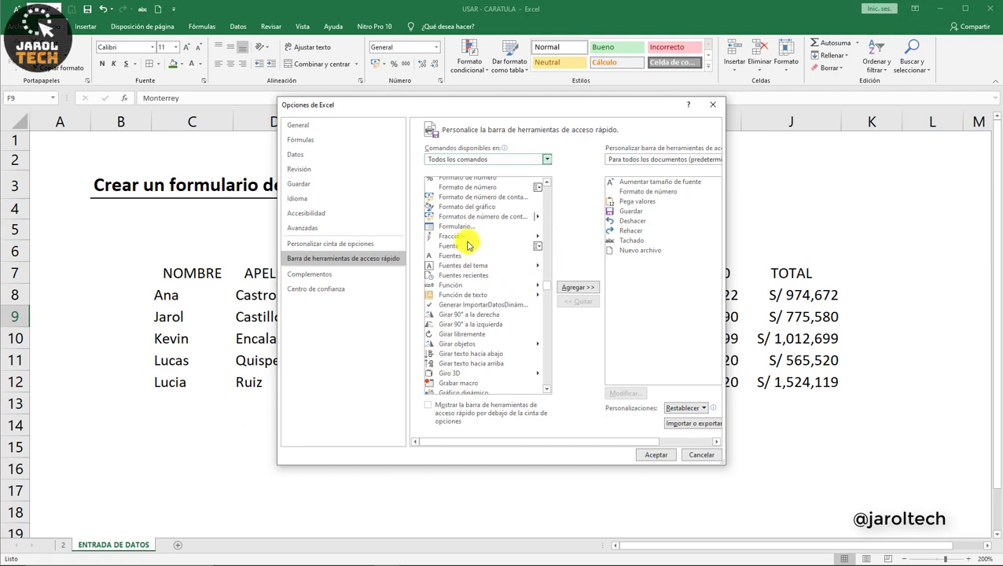
# Step: Add the Formulario... command to the quick access toolbar as the last entry, after Nuevo archivo, and accept the options
pyautogui.click(462, 227)
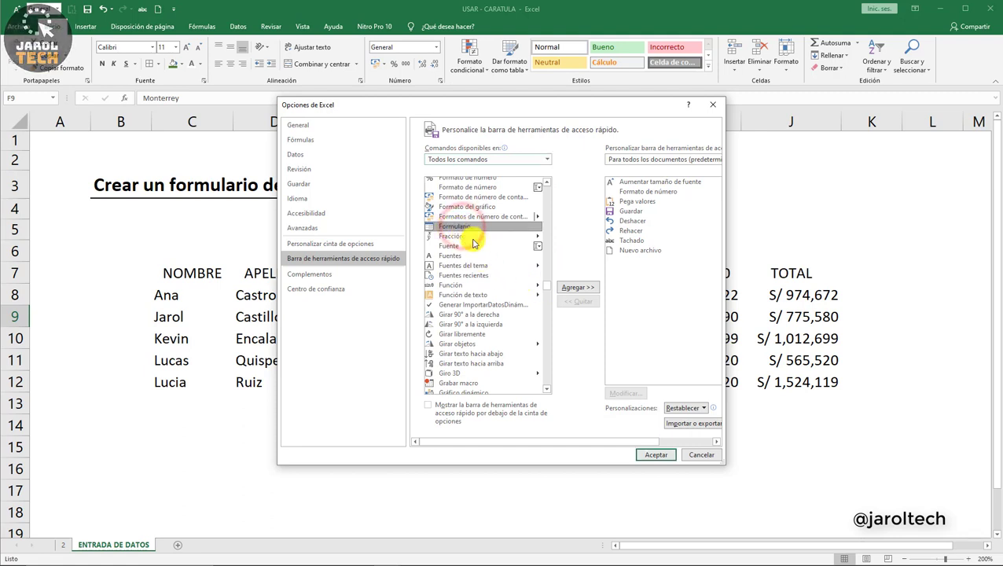
pyautogui.click(571, 289)
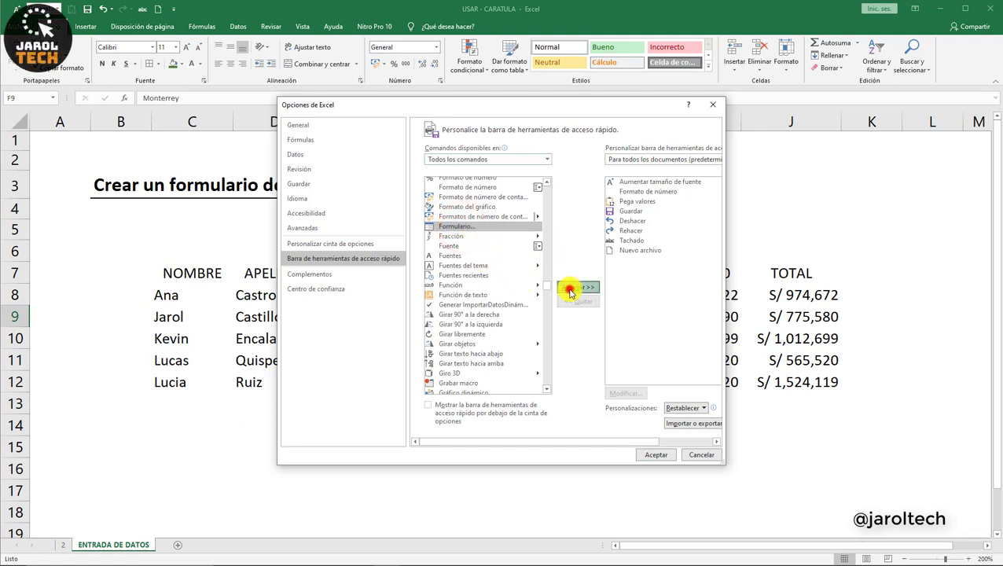
pyautogui.click(595, 441)
pyautogui.click(707, 287)
pyautogui.click(707, 288)
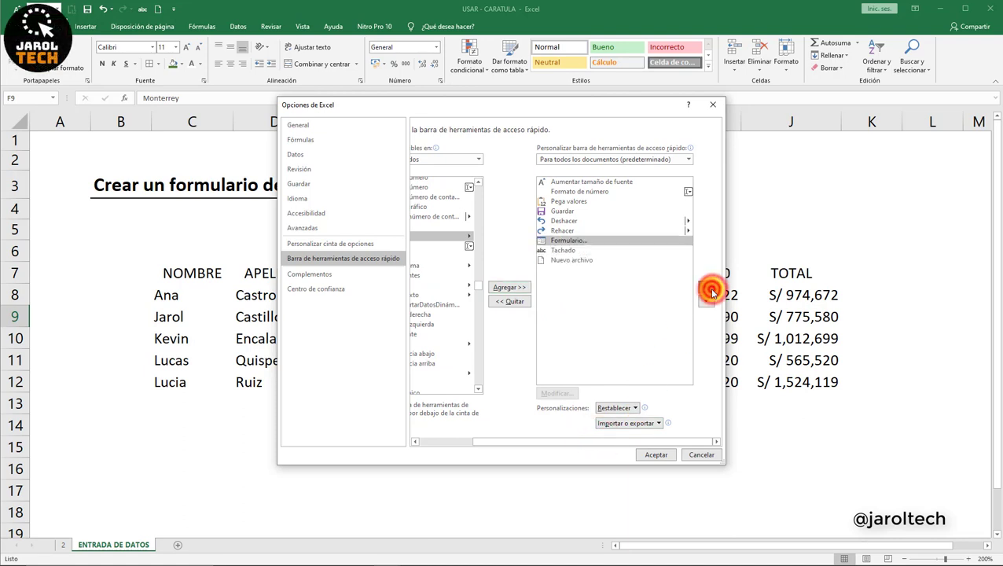
pyautogui.click(707, 287)
pyautogui.click(708, 287)
pyautogui.click(710, 305)
pyautogui.click(710, 305)
pyautogui.click(710, 305)
pyautogui.click(710, 305)
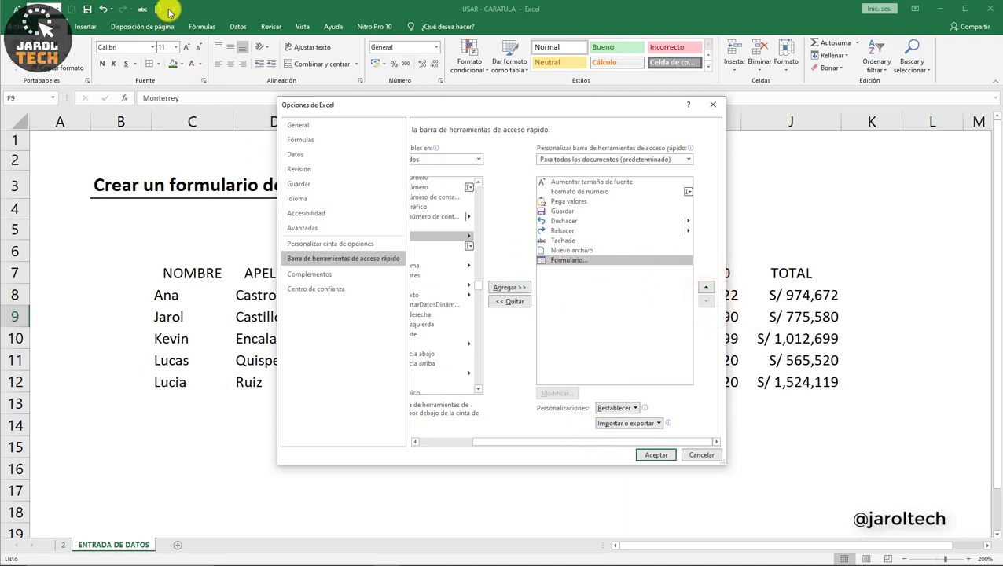
pyautogui.click(655, 455)
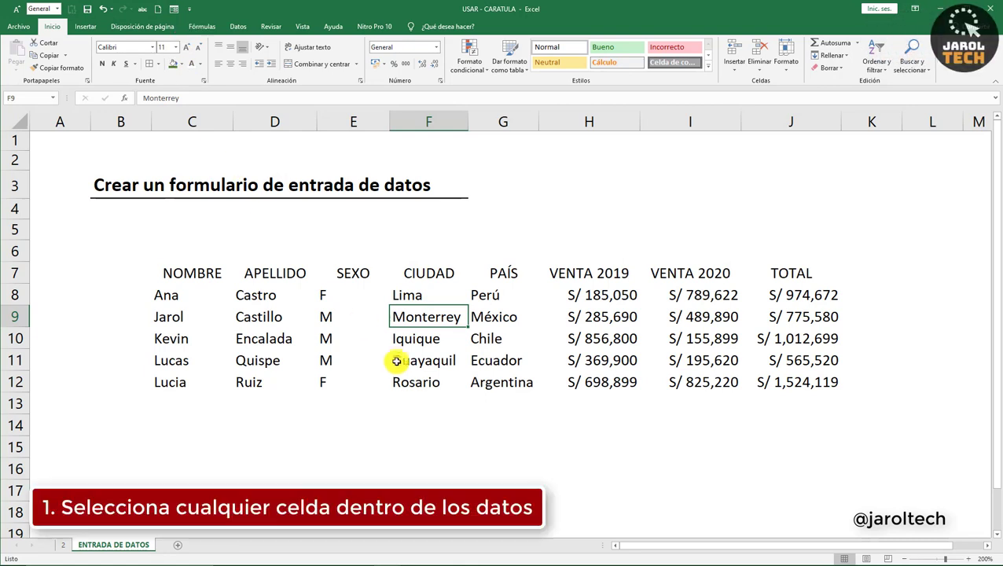
# Step: Select cell H9 inside the sales table and open its data entry form with the Formulario command
pyautogui.click(415, 339)
pyautogui.click(595, 308)
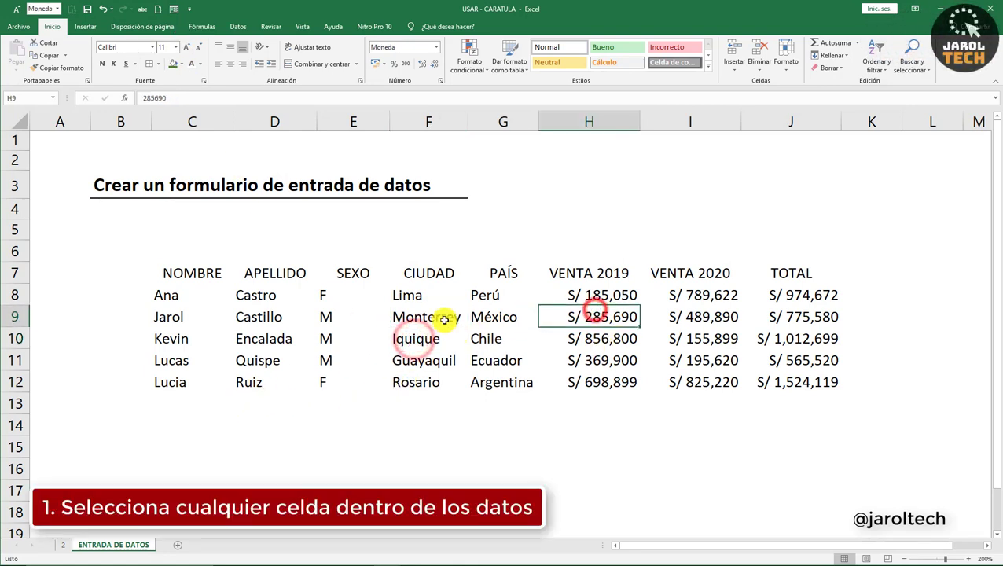
pyautogui.click(176, 10)
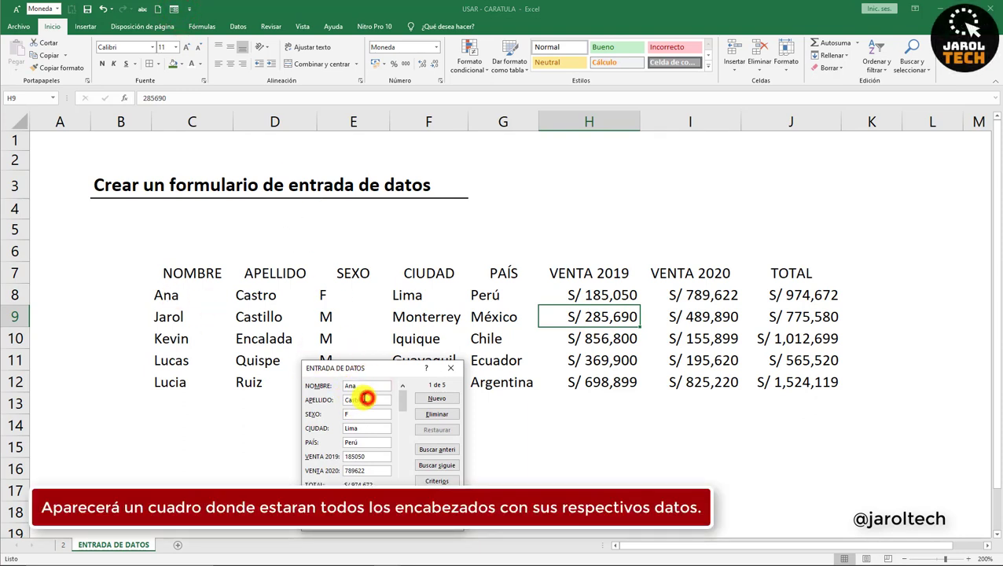
# Step: Examine the form's fields and browse the table's records from the first to the fifth
pyautogui.click(367, 398)
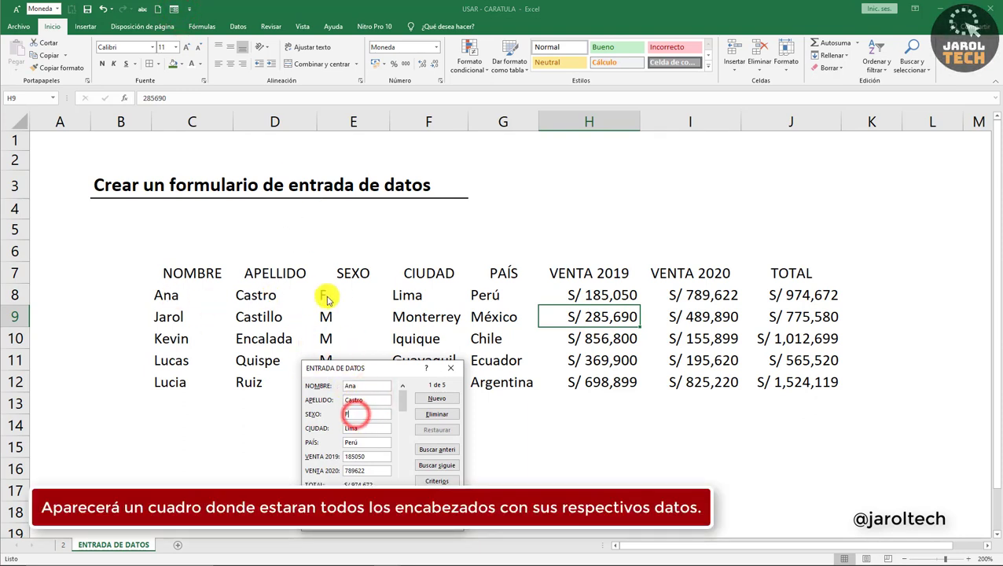
pyautogui.click(368, 428)
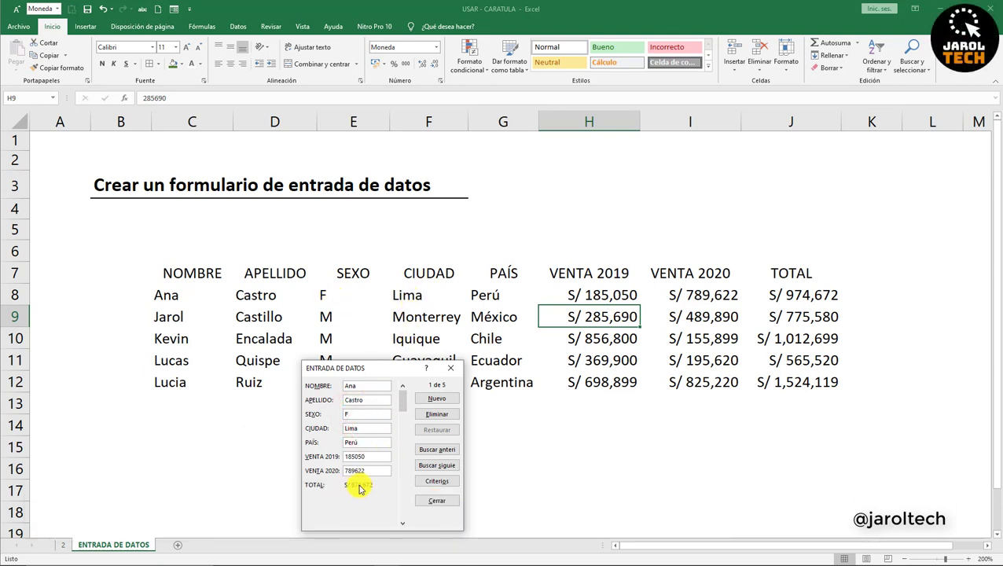
pyautogui.click(403, 412)
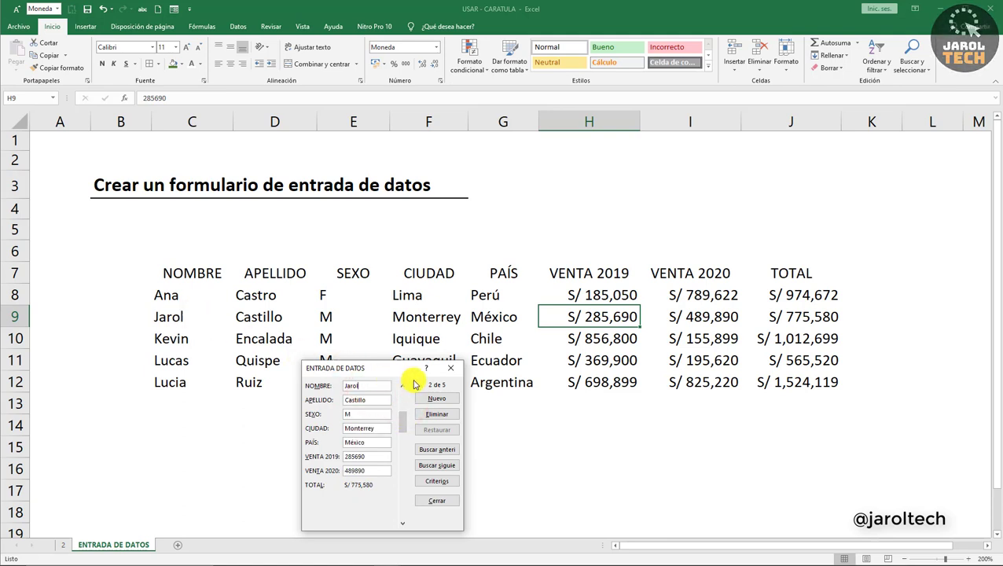
pyautogui.click(403, 434)
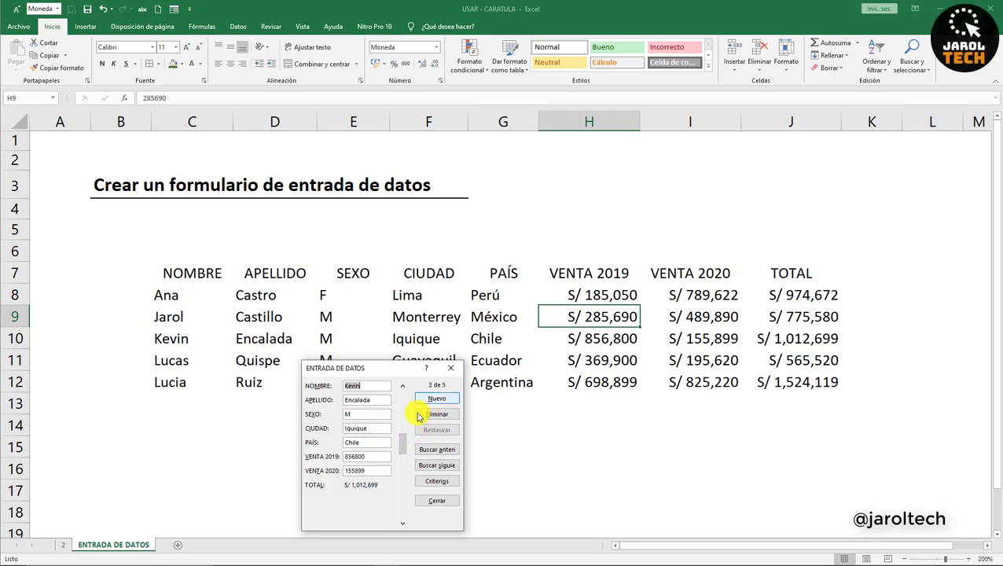
pyautogui.click(404, 456)
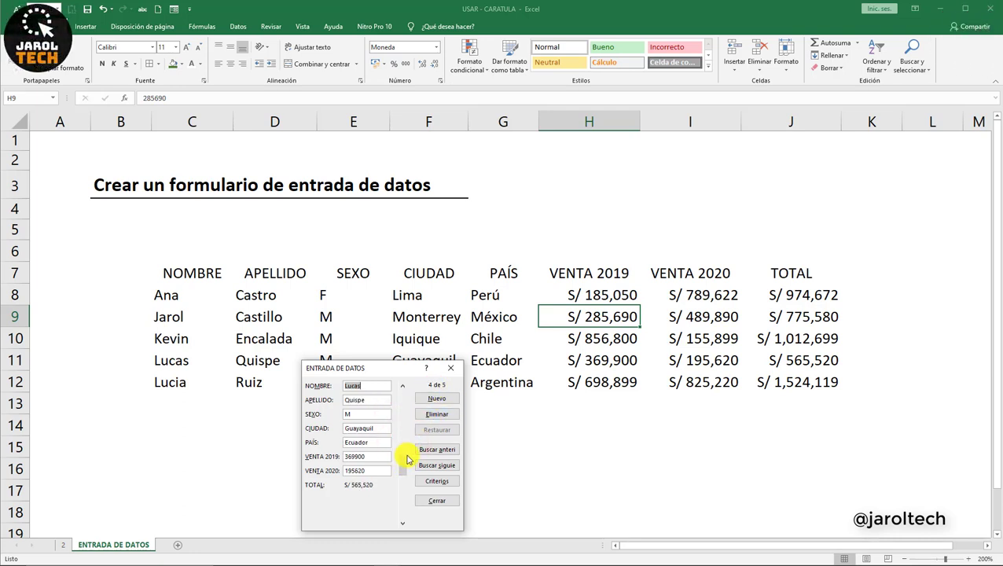
pyautogui.click(403, 470)
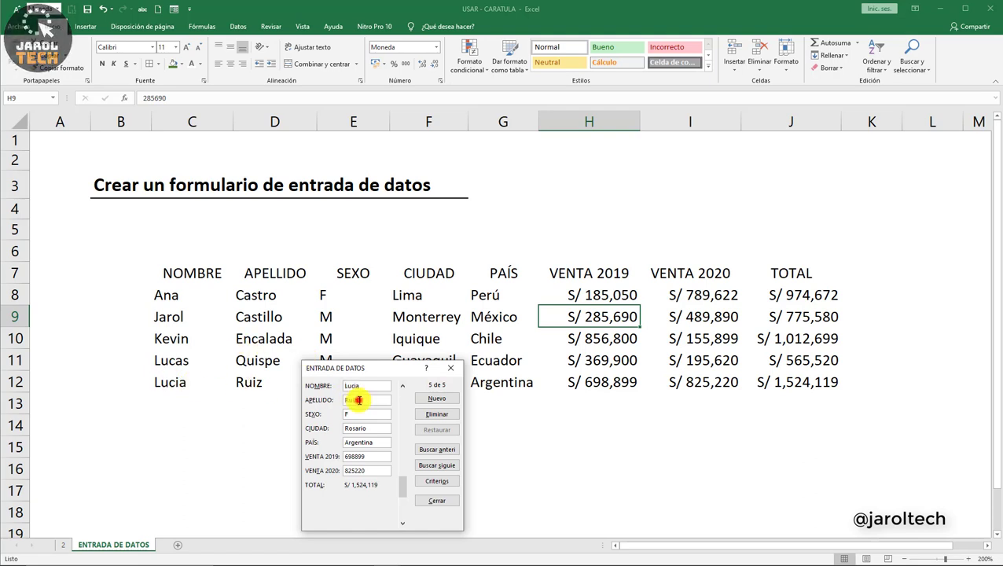
pyautogui.moveTo(379, 368); pyautogui.dragTo(477, 320)
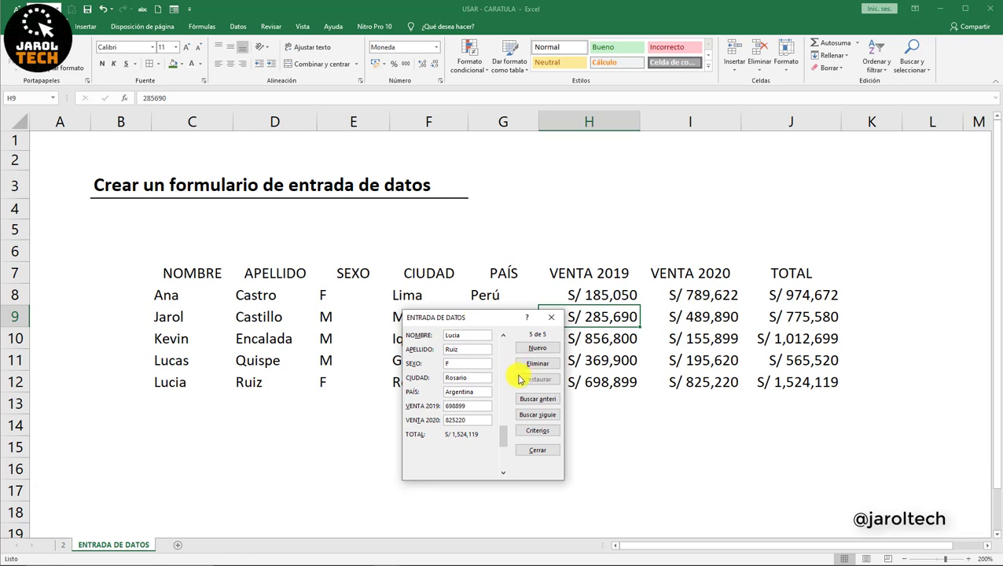
pyautogui.click(535, 348)
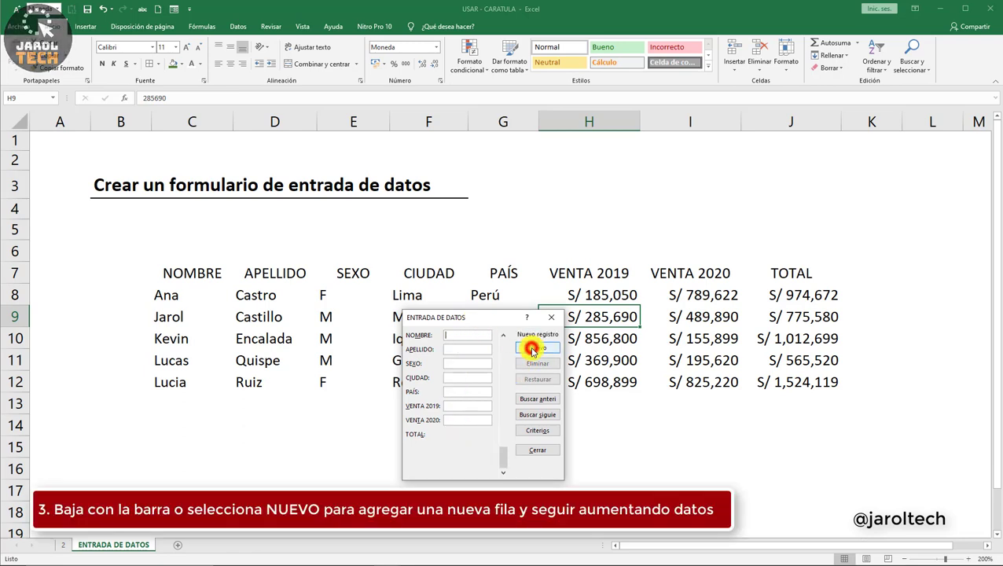
pyautogui.click(457, 336)
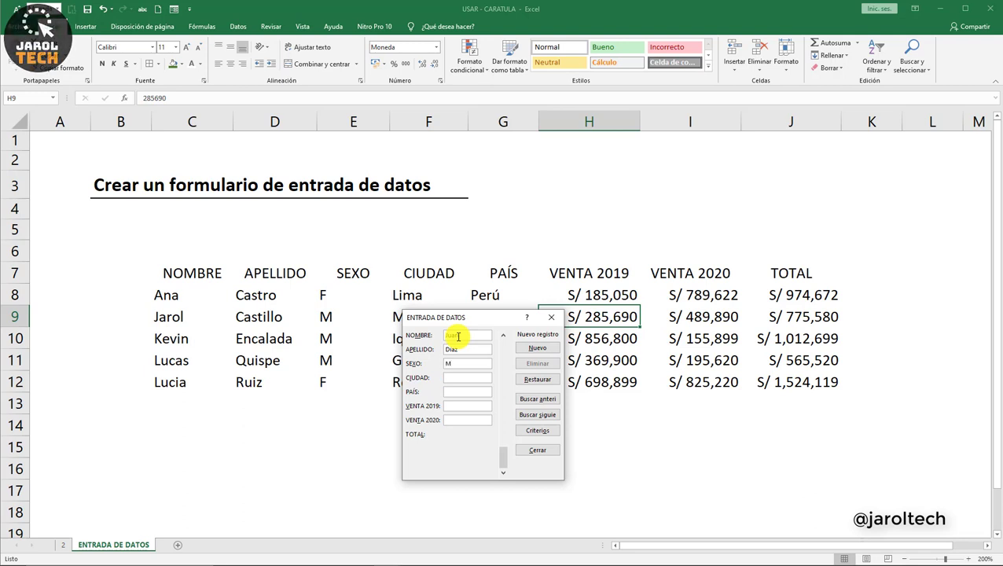
pyautogui.write('La ')
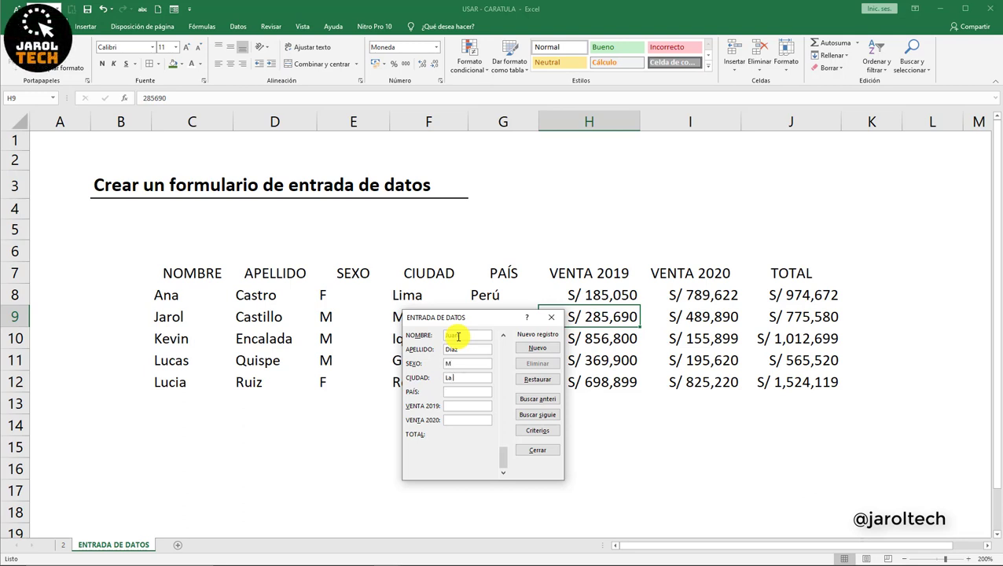
pyautogui.write('Paz')
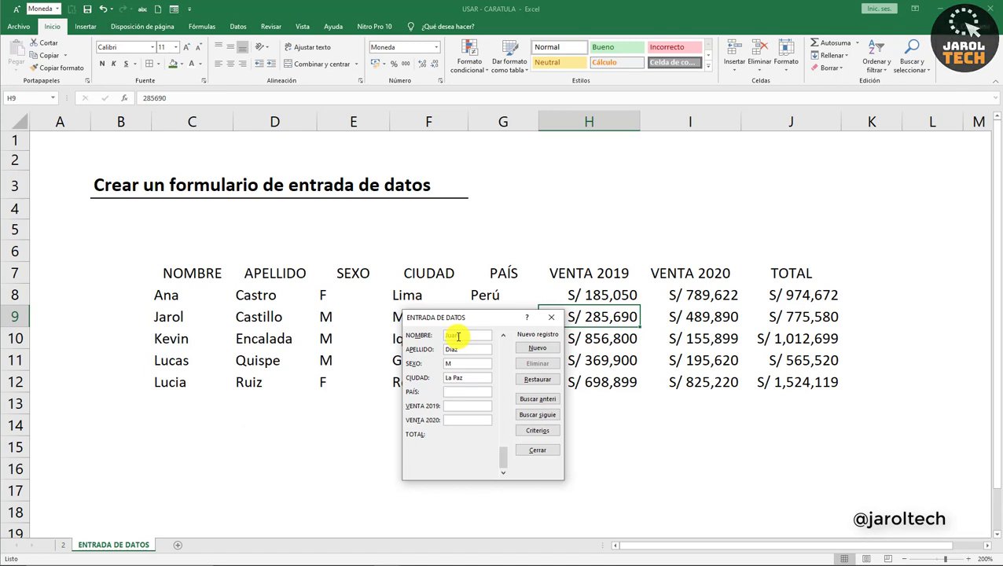
pyautogui.press('Tab')
pyautogui.write('Boli')
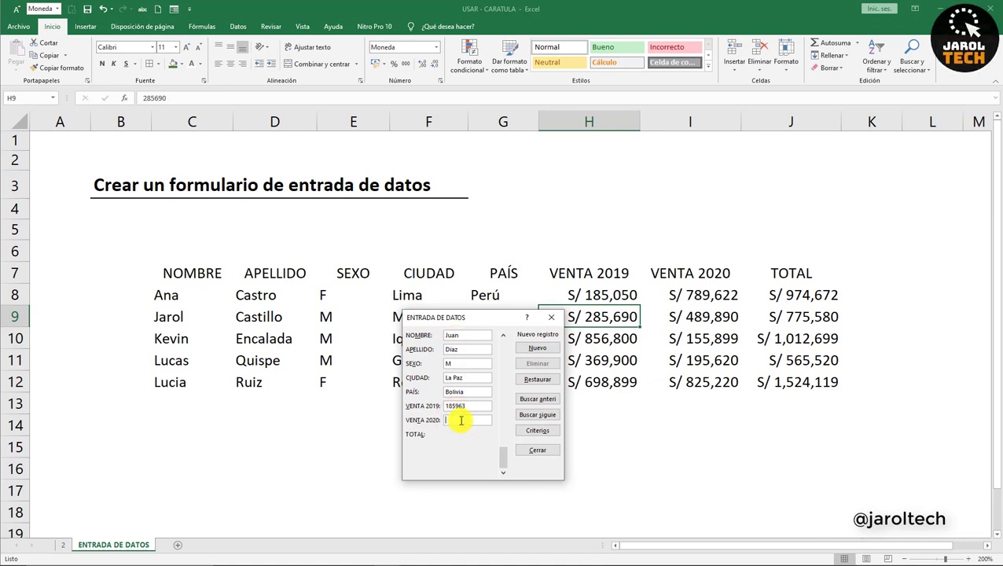
pyautogui.click(460, 421)
pyautogui.write('8565')
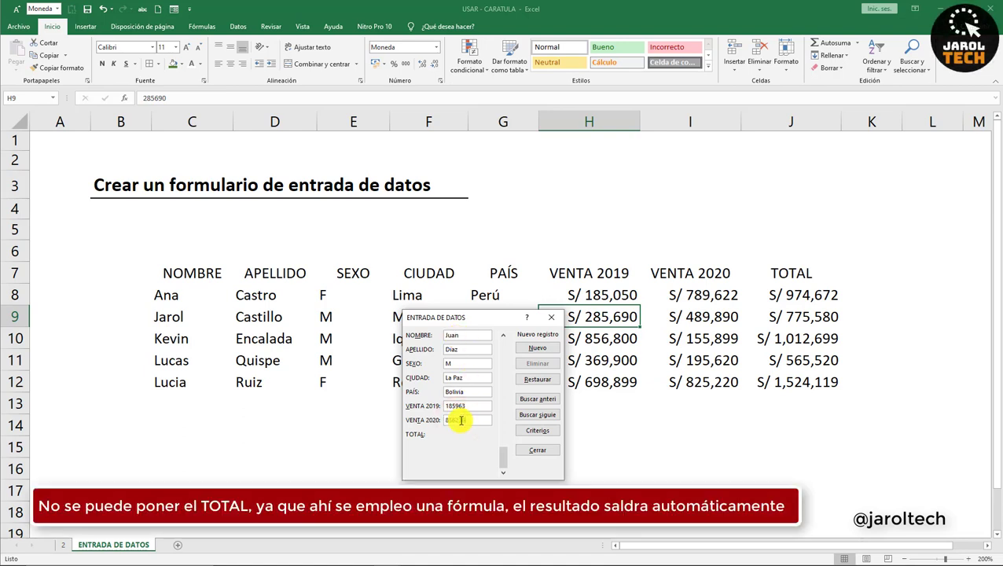
pyautogui.click(502, 460)
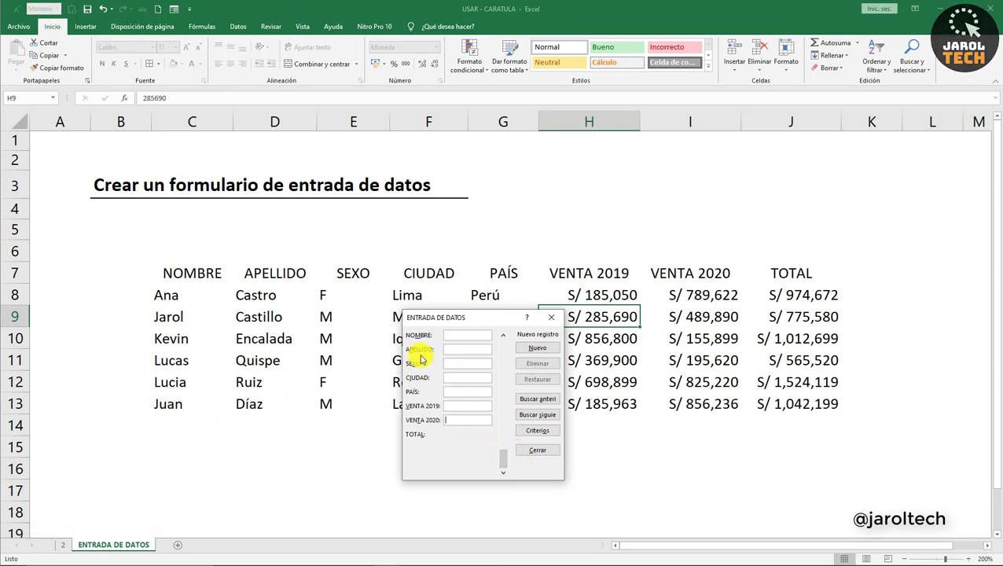
# Step: Reopen the record for La Paz, Bolivia in the form and set its VENTA 2019 to 562362
pyautogui.moveTo(474, 322); pyautogui.dragTo(470, 193)
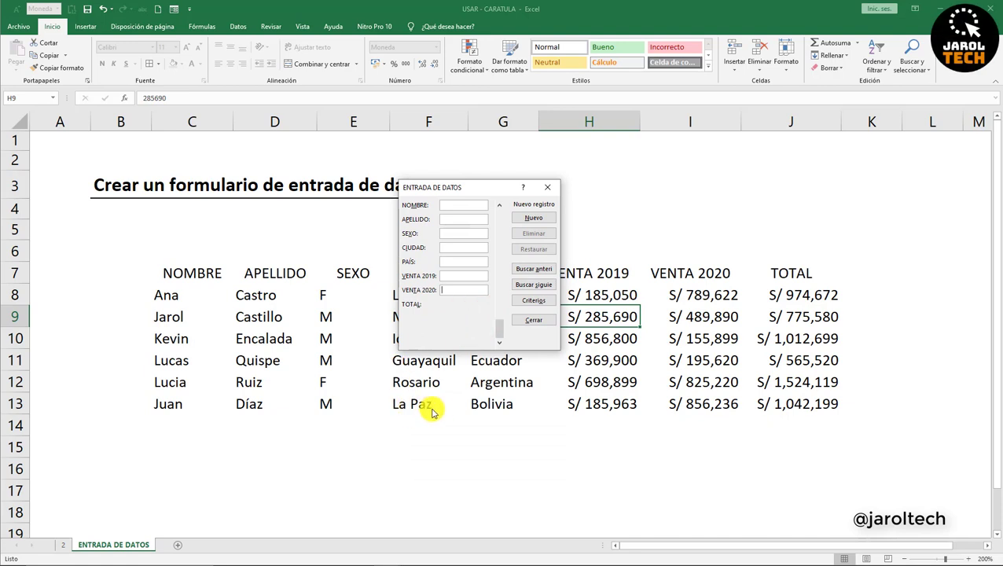
pyautogui.click(500, 326)
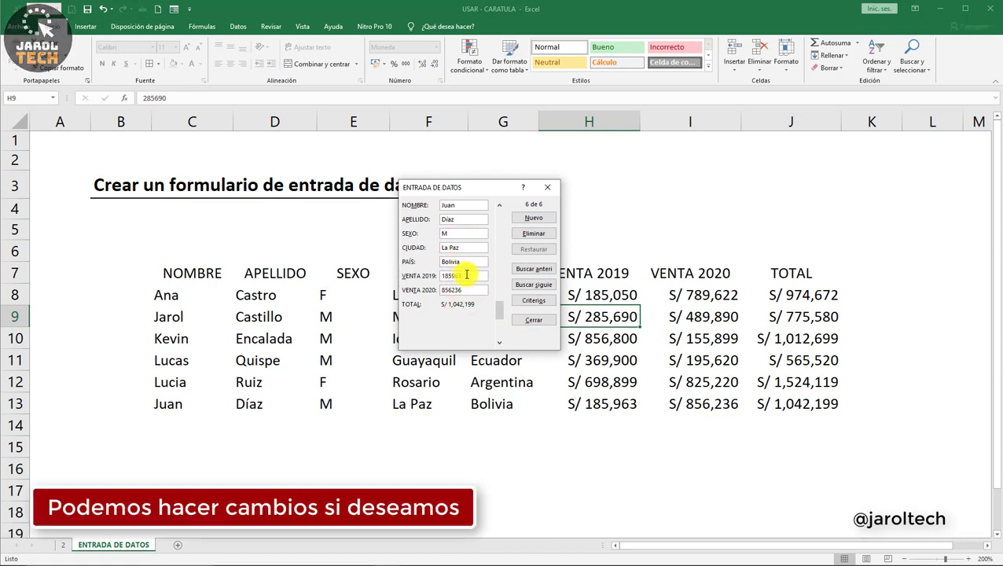
pyautogui.moveTo(467, 275); pyautogui.dragTo(438, 277)
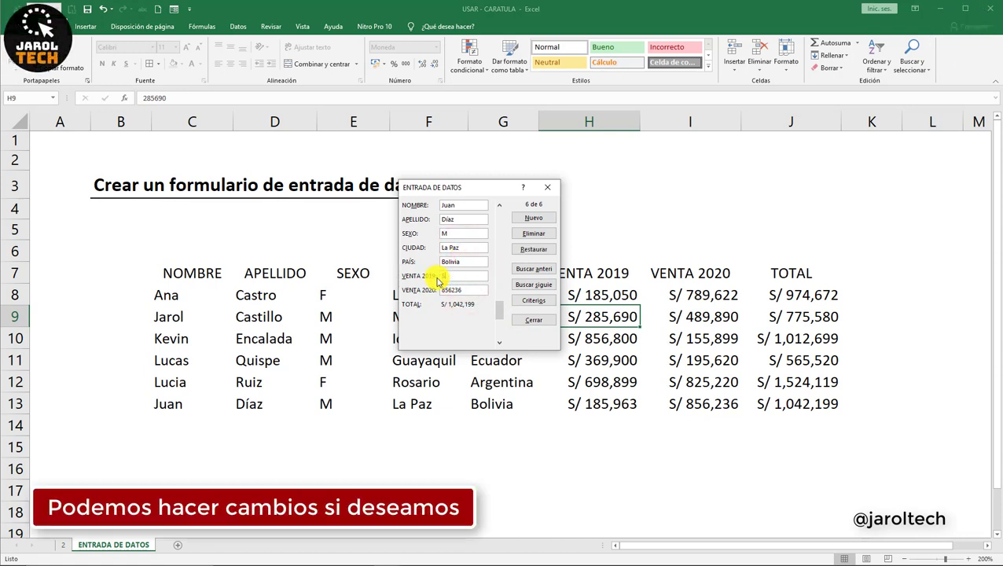
pyautogui.write('562362')
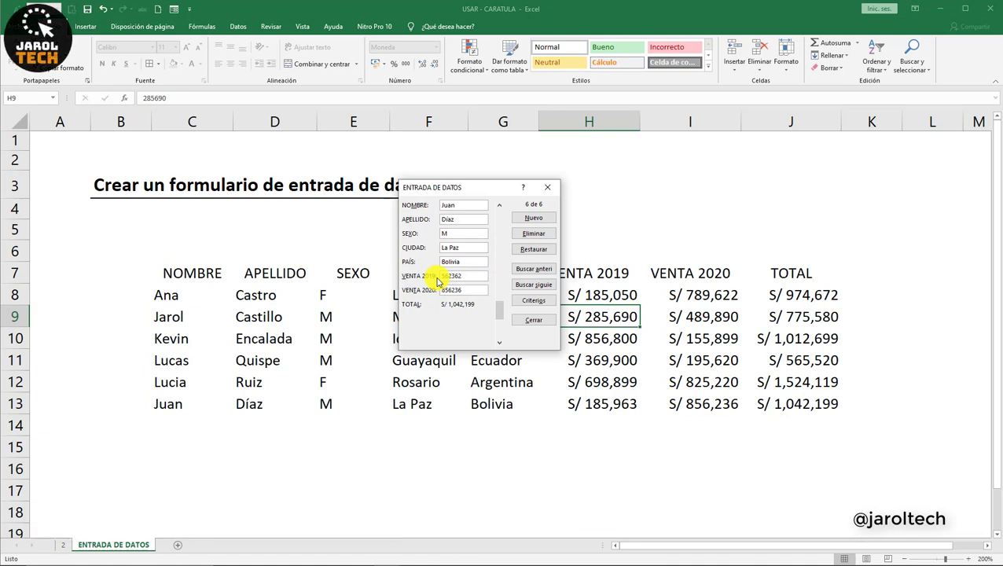
pyautogui.click(498, 321)
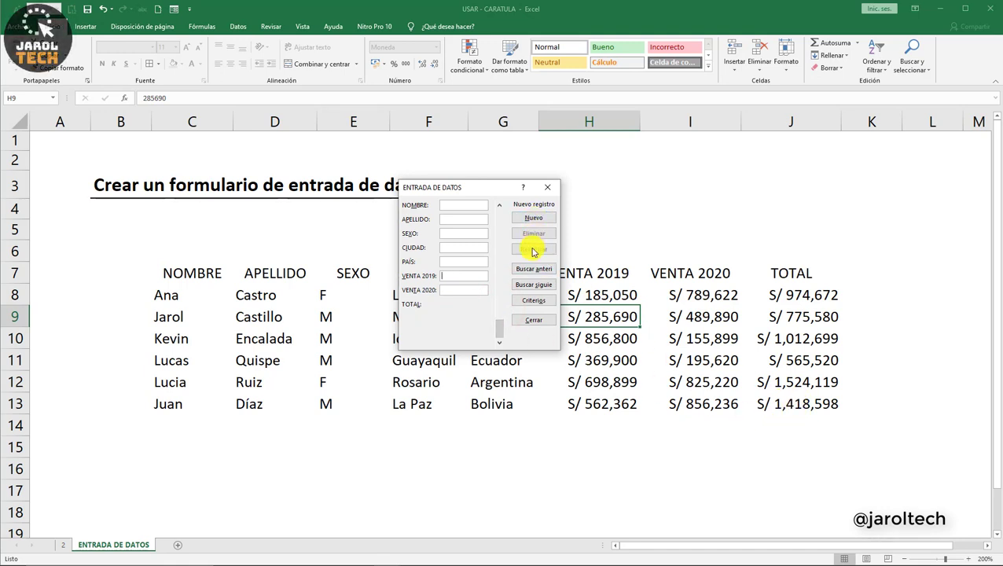
# Step: Add another new record to the table with only the person's first name filled in
pyautogui.moveTo(502, 307); pyautogui.dragTo(502, 308)
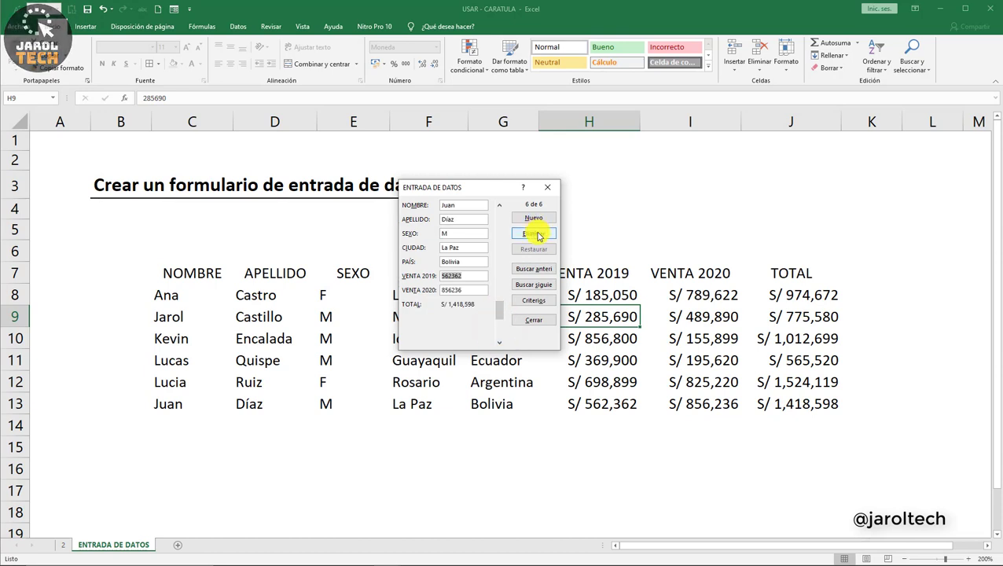
pyautogui.click(498, 320)
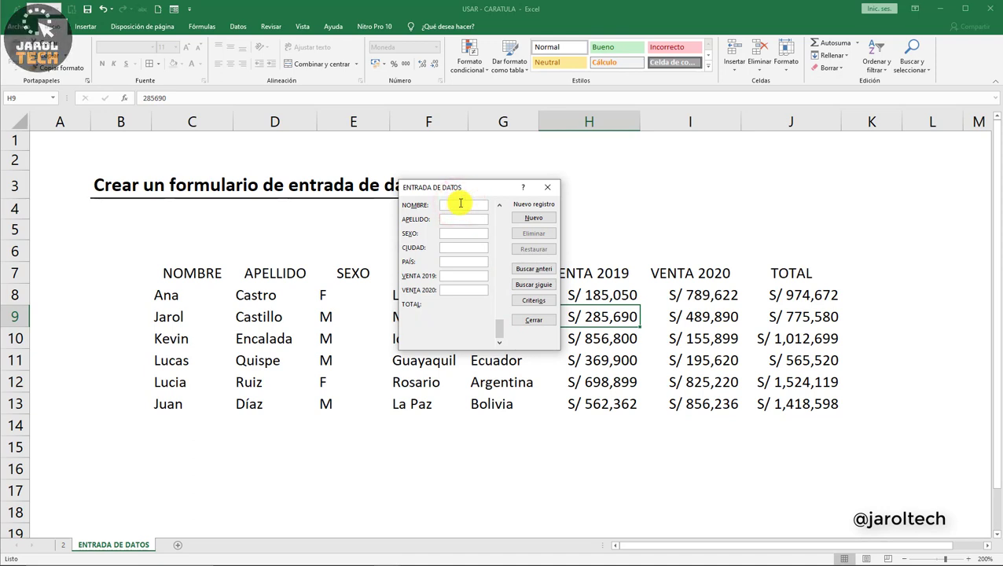
pyautogui.write('Mi')
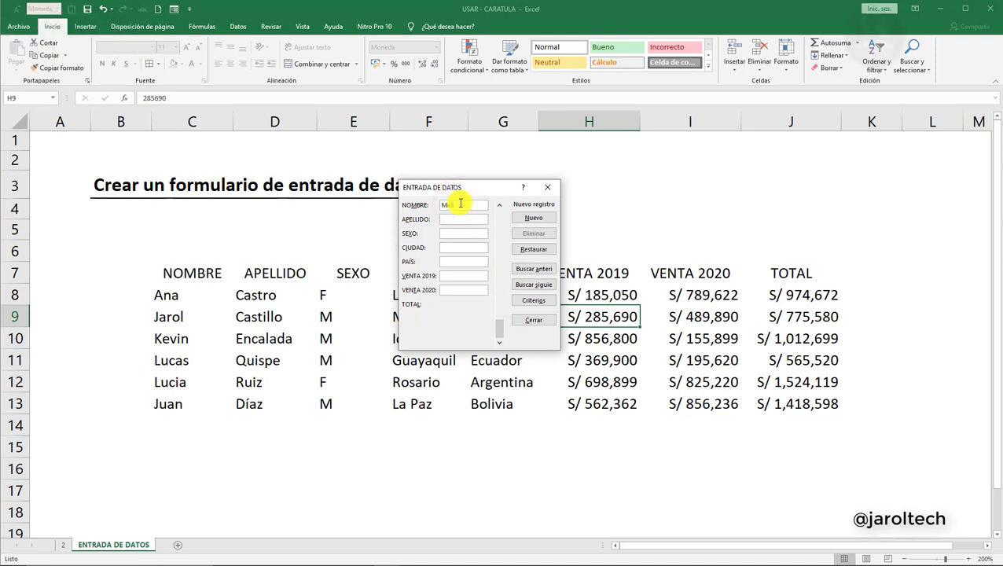
pyautogui.write('riam')
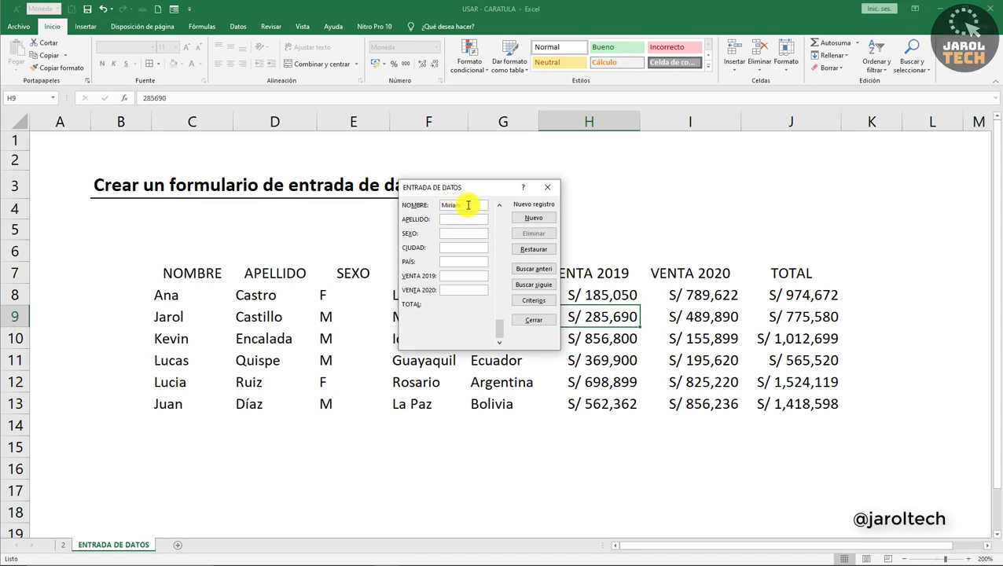
pyautogui.press('Return')
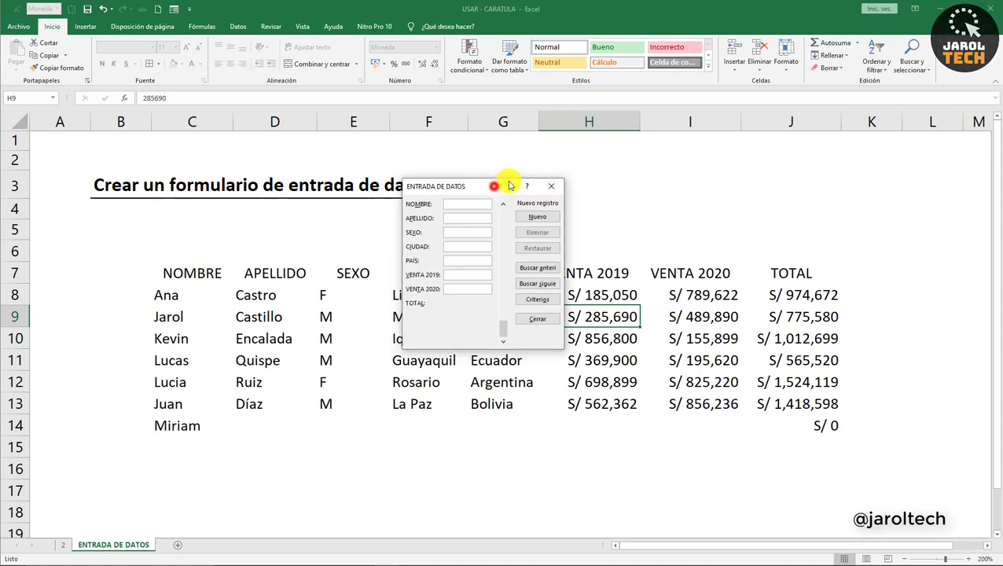
# Step: Reopen the seventh record in the form and check its empty fields from APELLIDO to VENTA 2020
pyautogui.moveTo(521, 190); pyautogui.dragTo(547, 179)
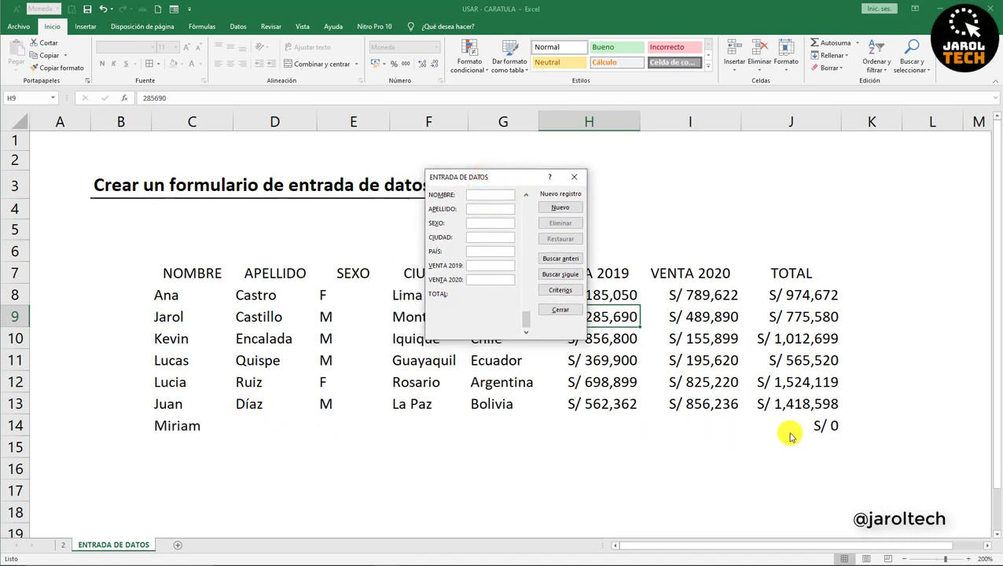
pyautogui.click(528, 309)
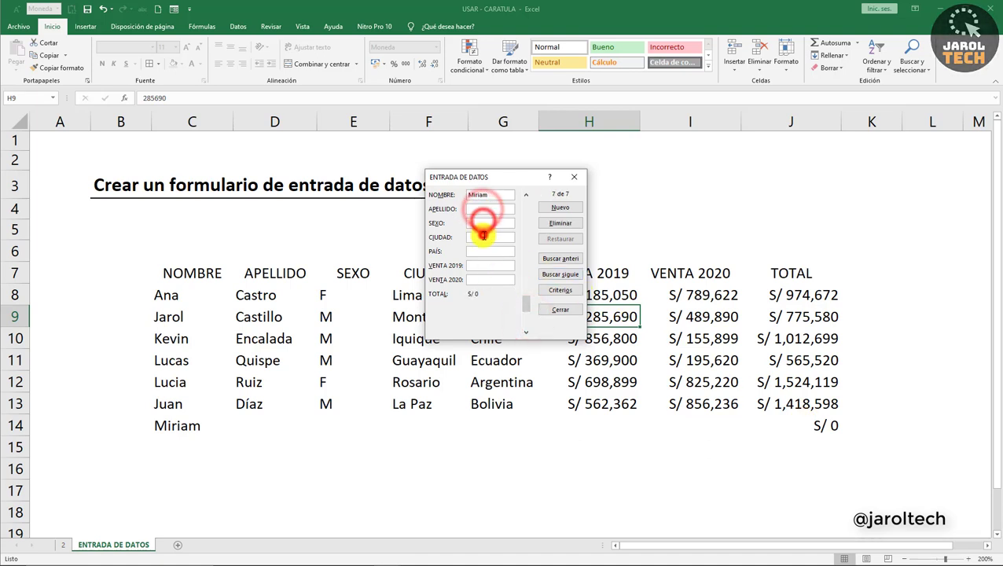
pyautogui.click(481, 252)
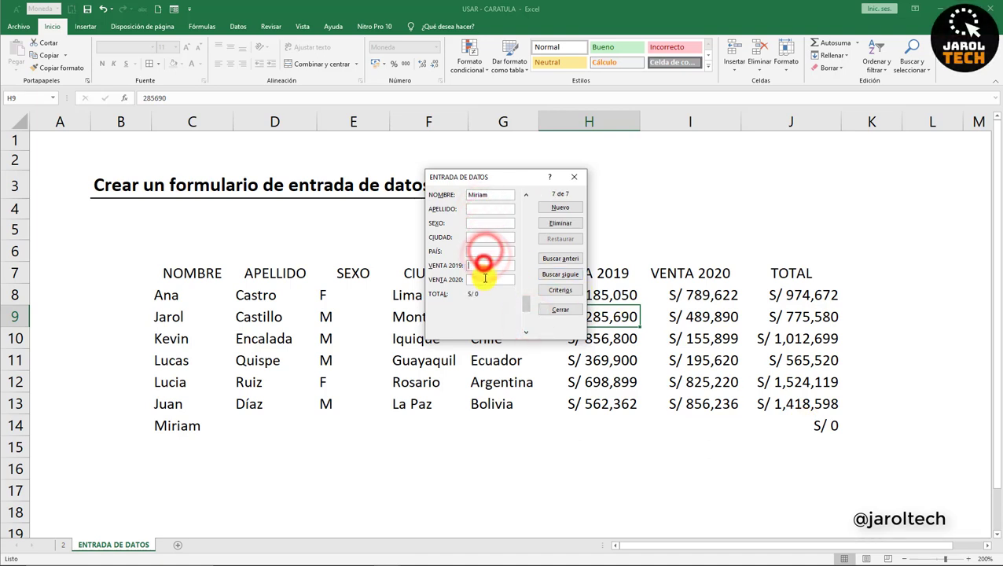
pyautogui.click(485, 280)
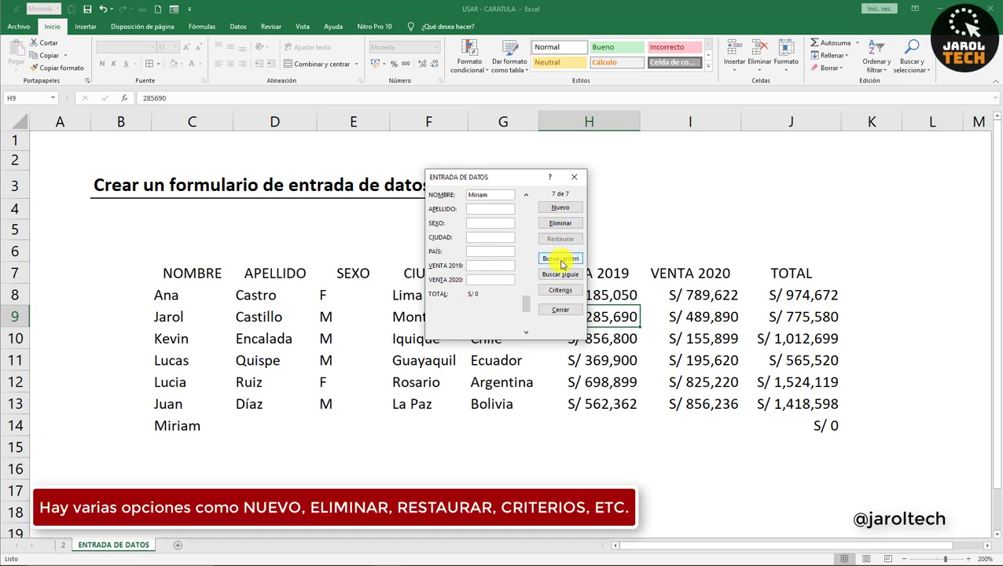
# Step: Close the data form and apply all borders to the table range C7:J14
pyautogui.click(561, 311)
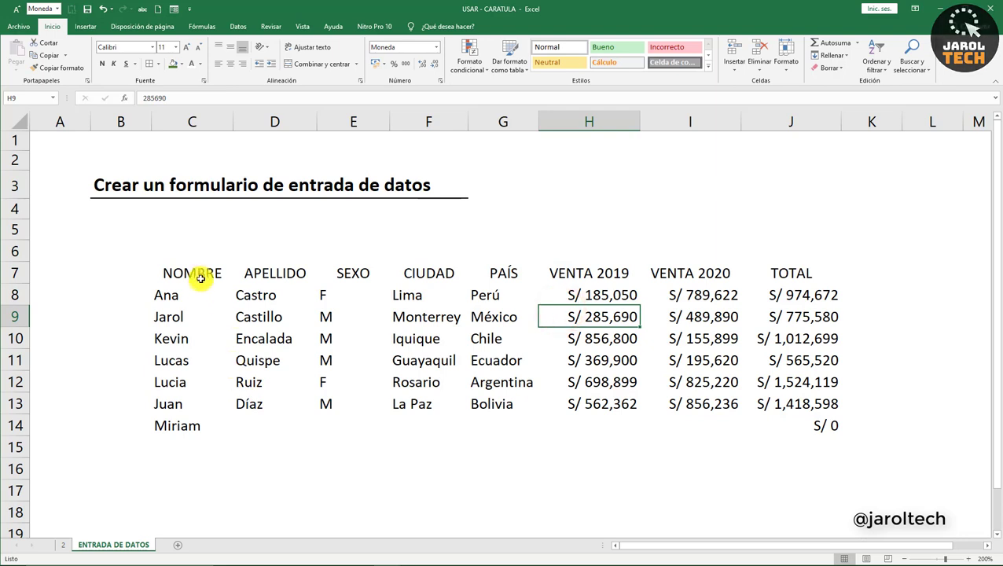
pyautogui.moveTo(201, 276); pyautogui.dragTo(796, 425)
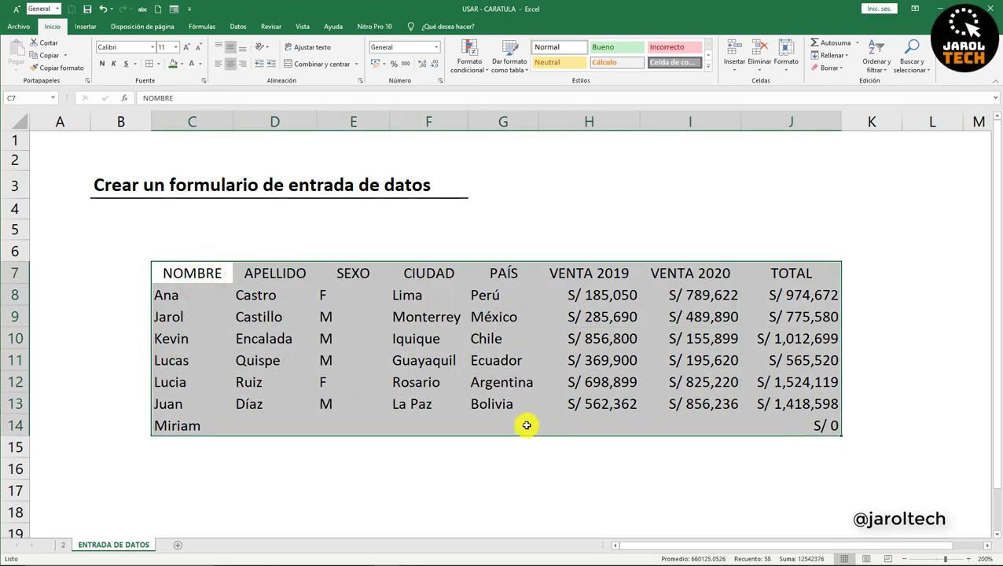
pyautogui.click(482, 423)
pyautogui.click(291, 273)
pyautogui.moveTo(201, 275); pyautogui.dragTo(801, 430)
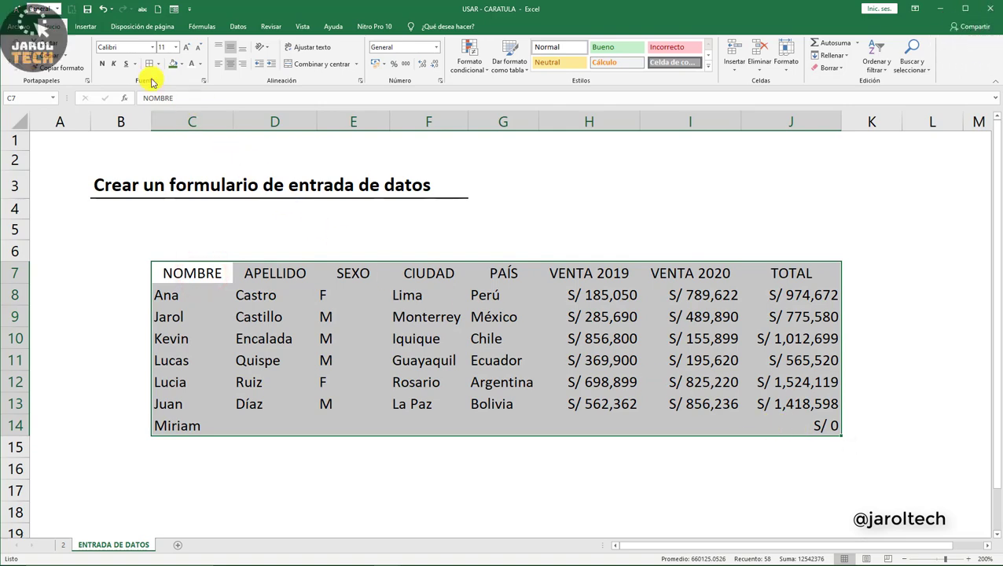
pyautogui.click(158, 65)
pyautogui.click(170, 158)
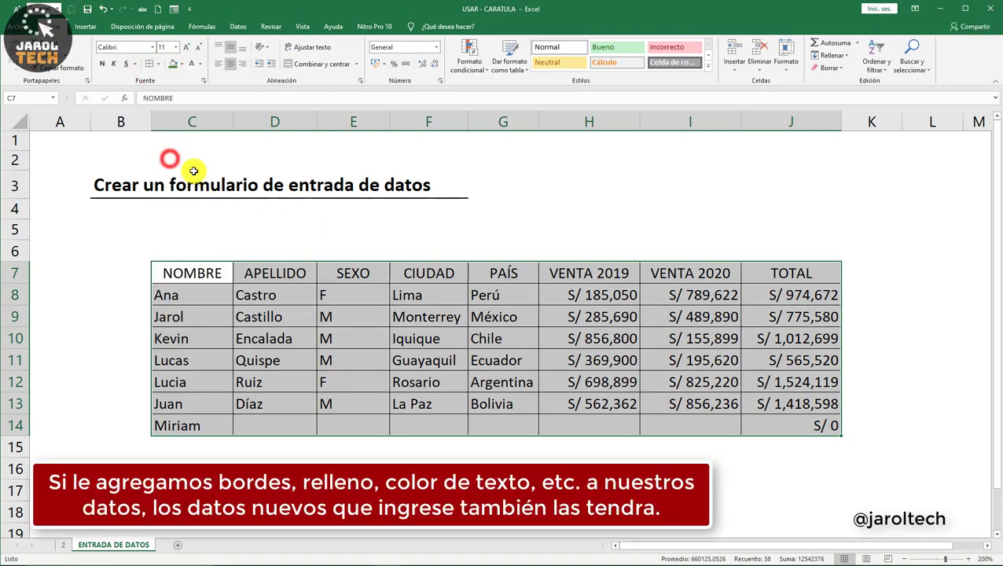
# Step: Format the header row C7:J7 with a dark green fill and bold white text
pyautogui.click(387, 352)
pyautogui.moveTo(209, 275); pyautogui.dragTo(777, 275)
pyautogui.click(173, 65)
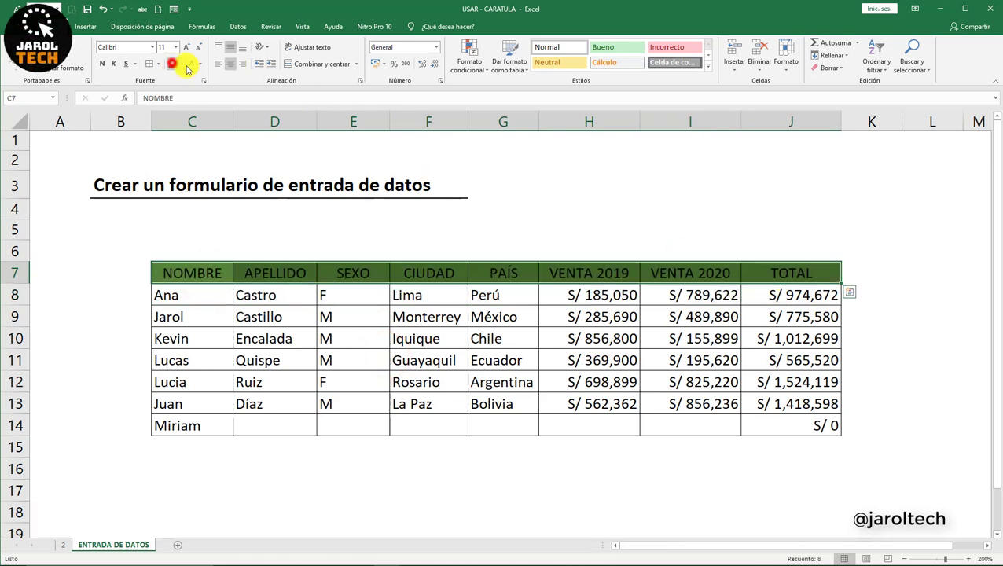
pyautogui.click(191, 64)
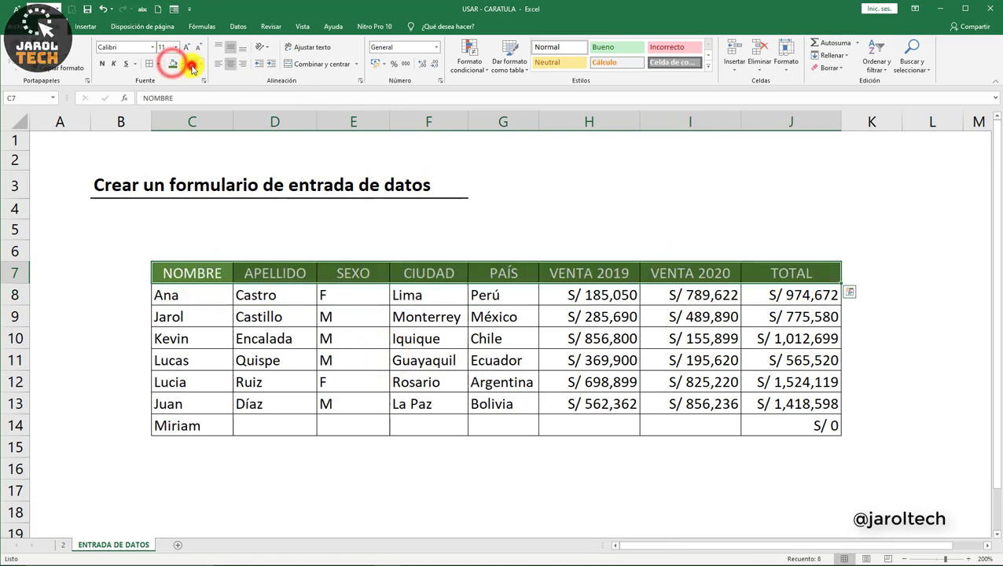
pyautogui.click(105, 63)
pyautogui.click(301, 344)
pyautogui.click(262, 408)
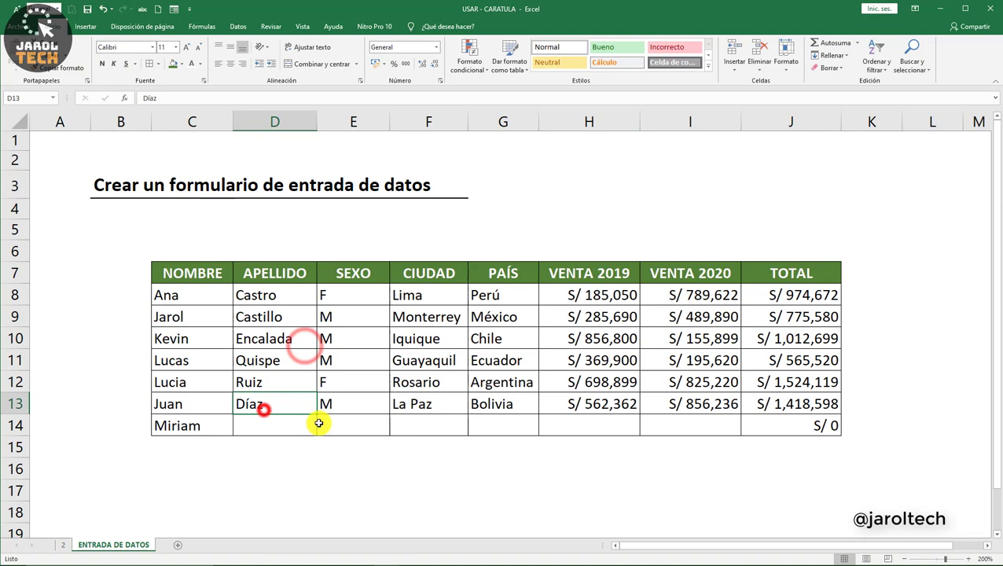
# Step: Add a new record through the data form with only the person's first name filled in
pyautogui.click(435, 361)
pyautogui.click(174, 9)
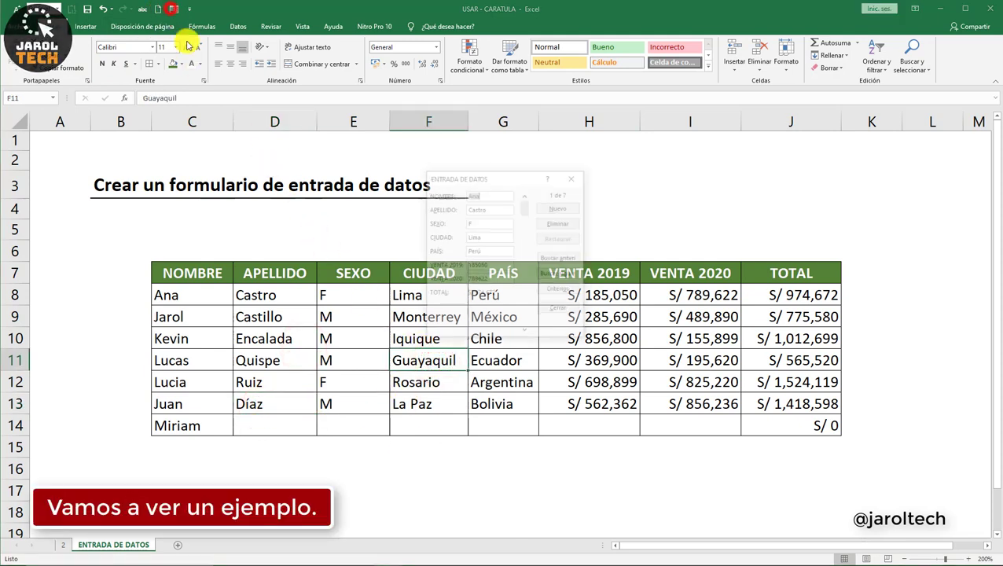
pyautogui.moveTo(528, 275); pyautogui.dragTo(529, 323)
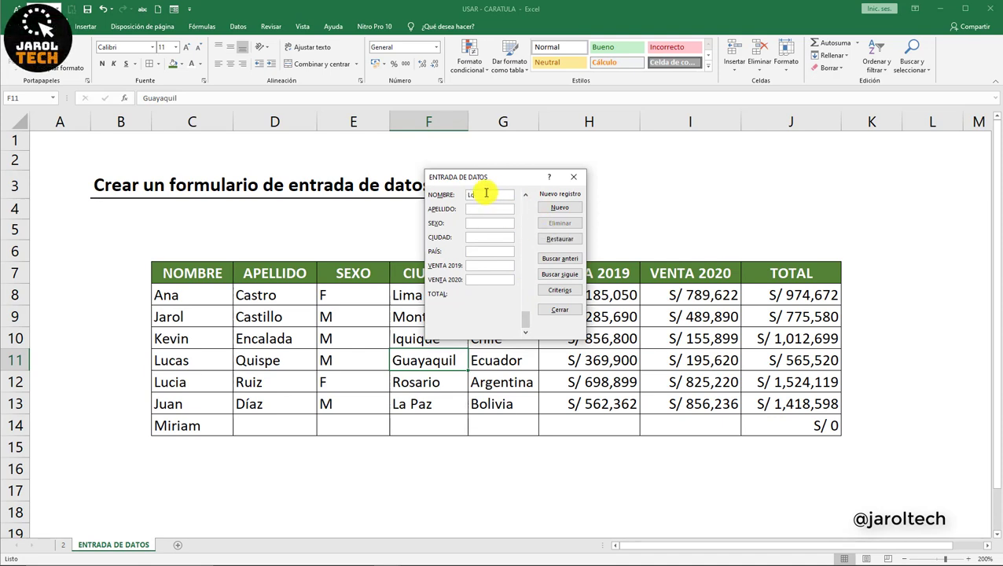
pyautogui.click(486, 194)
pyautogui.write('Lucrecia')
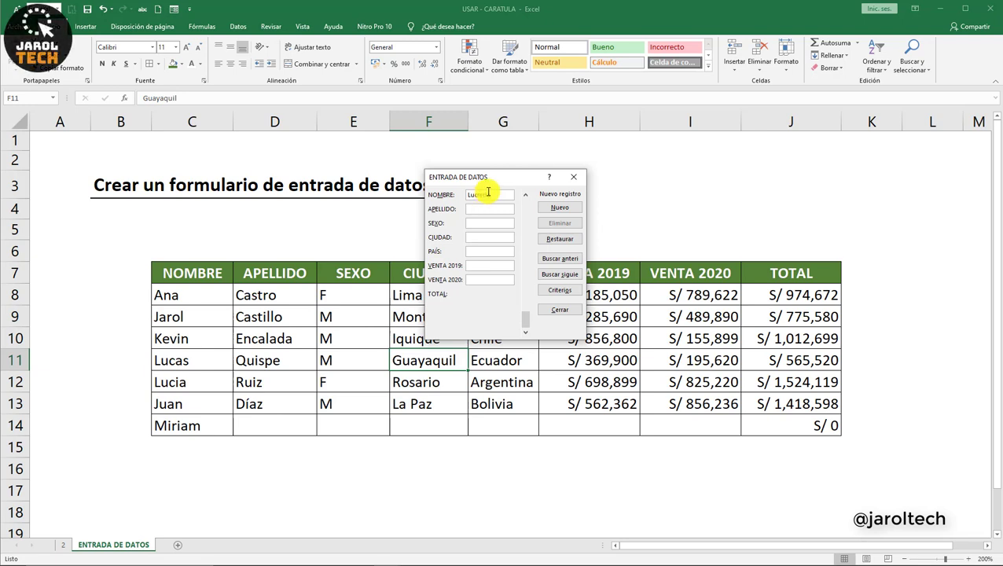
pyautogui.click(556, 312)
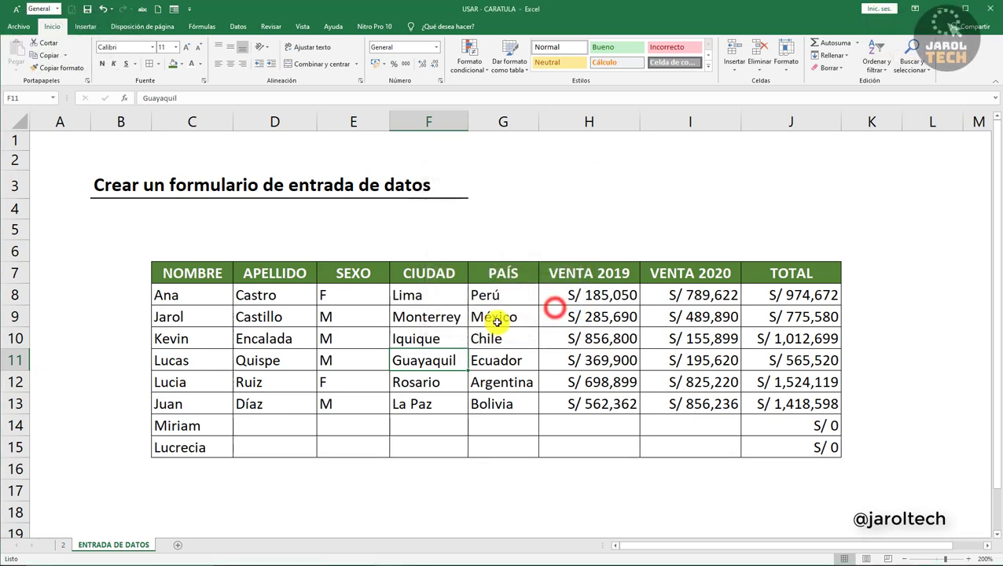
# Step: Check the borders of the new record's empty cells in row 15, from APELLIDO to VENTA 2020
pyautogui.click(267, 452)
pyautogui.click(351, 452)
pyautogui.click(432, 453)
pyautogui.click(526, 453)
pyautogui.click(605, 451)
pyautogui.click(685, 451)
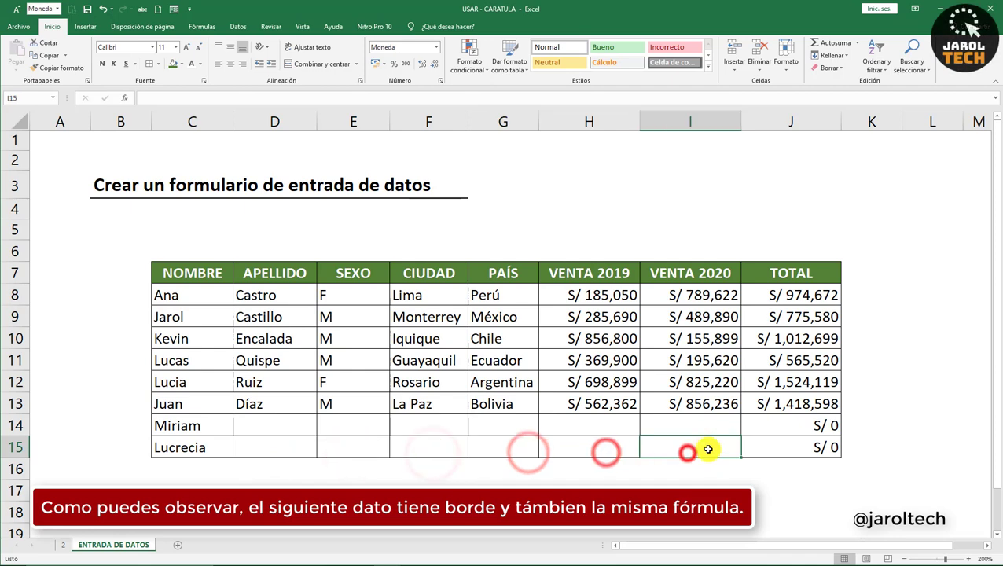
# Step: Inspect the TOTAL formula of the new record in J15 and compare it with the one in J8
pyautogui.click(788, 449)
pyautogui.click(223, 99)
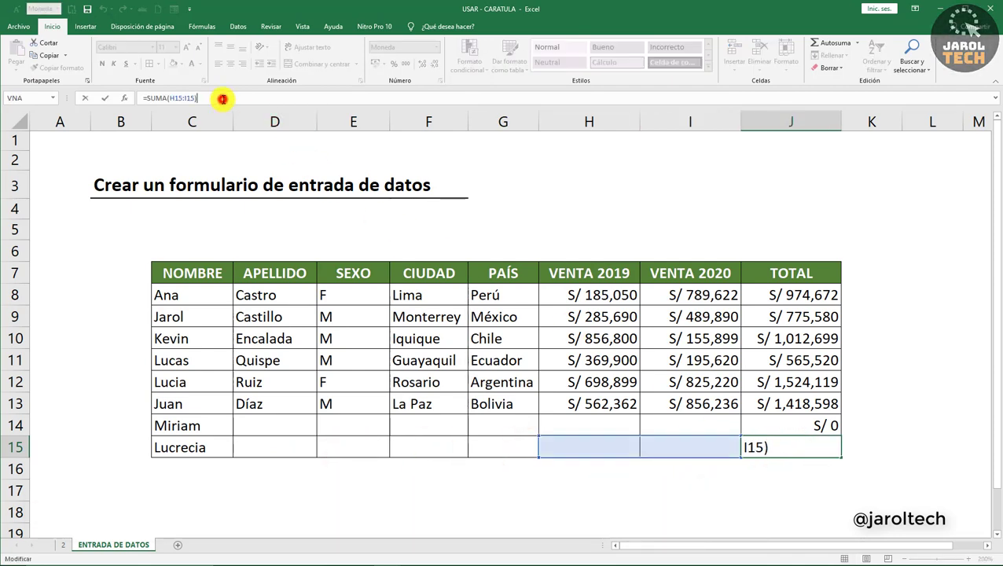
pyautogui.click(768, 295)
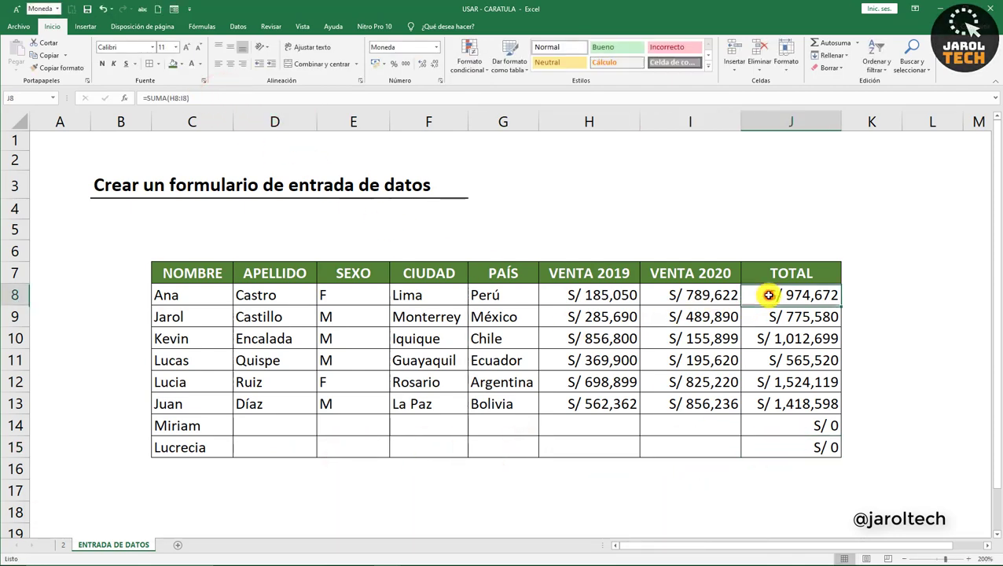
pyautogui.doubleClick(767, 295)
pyautogui.press('Escape')
pyautogui.click(481, 280)
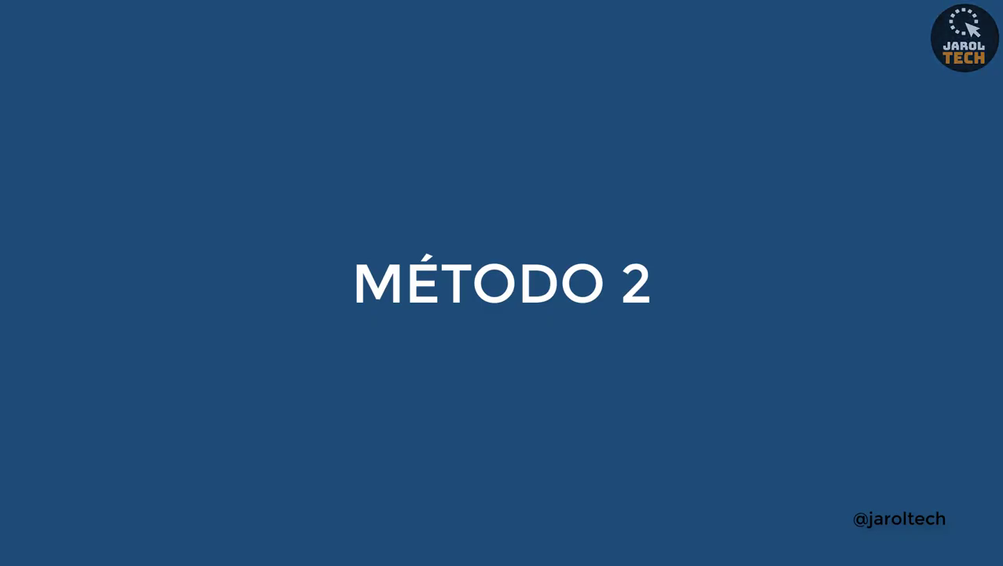
# Step: Review the unformatted sales data in C7:J12 and its column headers from NOMBRE to CIUDAD
pyautogui.click(127, 544)
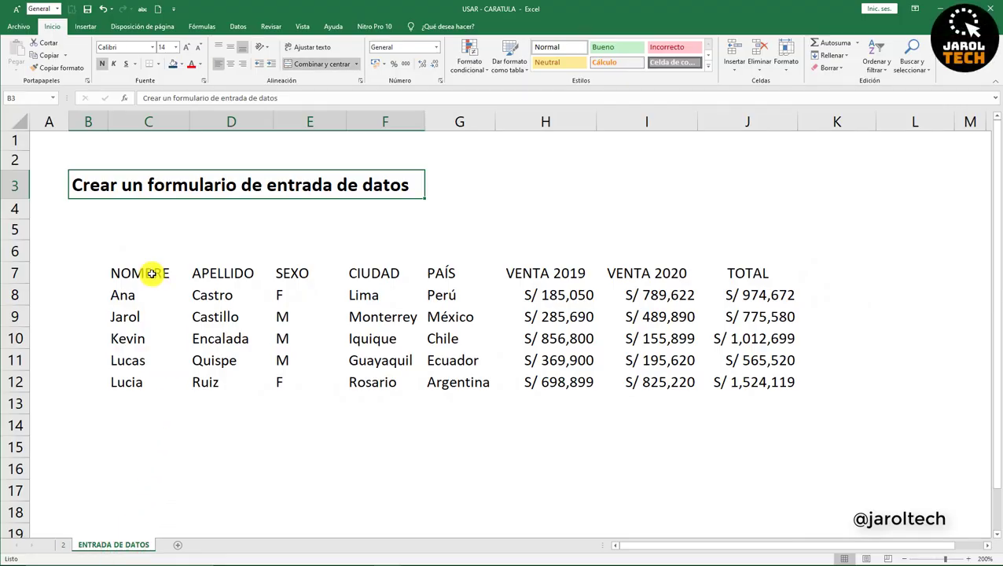
pyautogui.moveTo(152, 273); pyautogui.dragTo(728, 393)
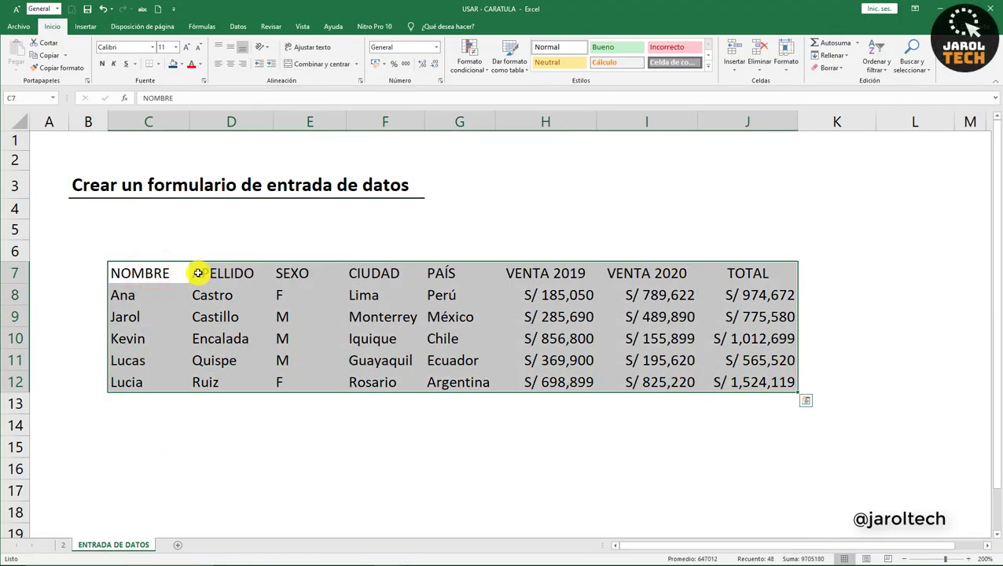
pyautogui.click(169, 273)
pyautogui.click(232, 272)
pyautogui.click(296, 273)
pyautogui.click(358, 273)
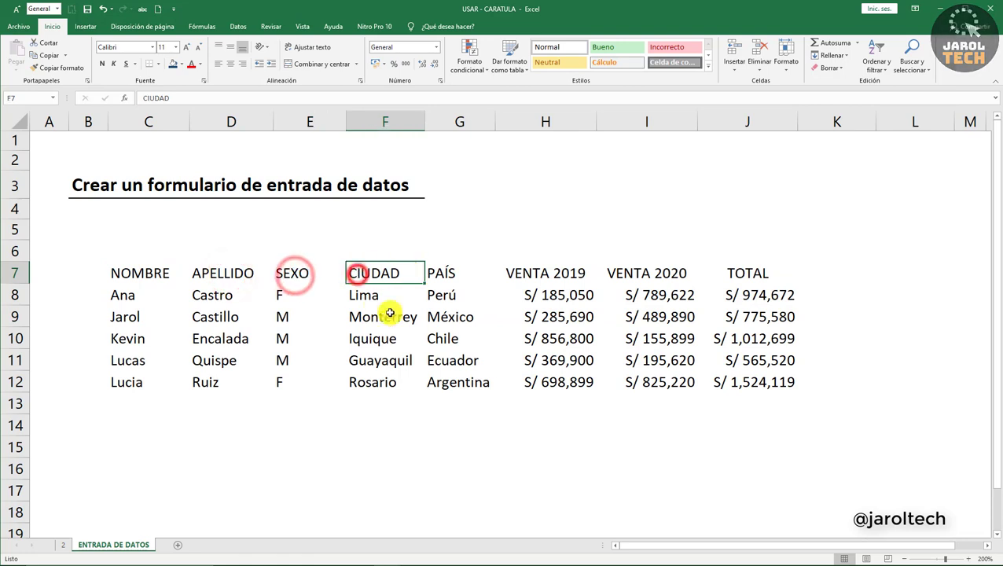
# Step: Convert the data range C7:J12 into a table with headers
pyautogui.click(452, 318)
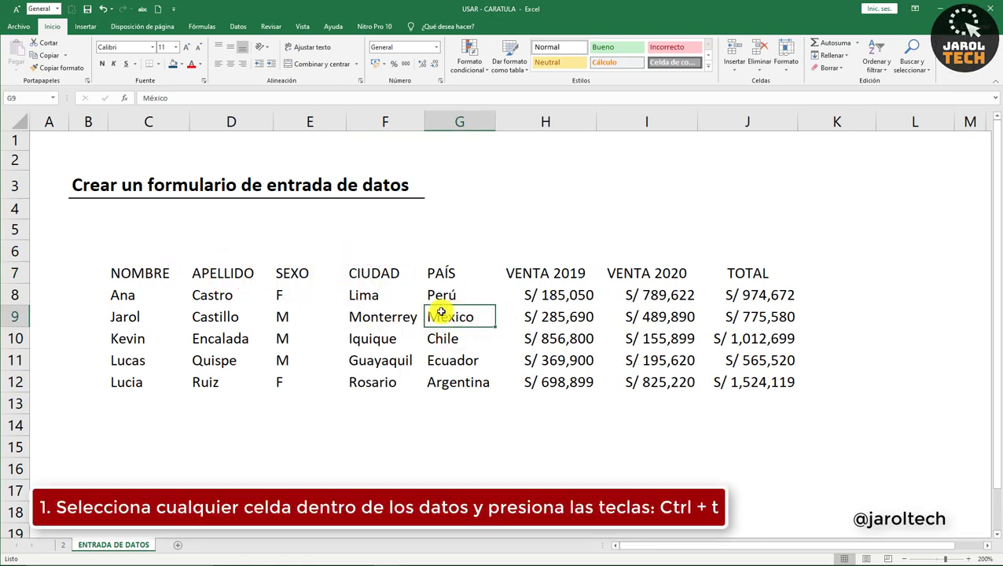
pyautogui.hotkey('ctrl', 't')
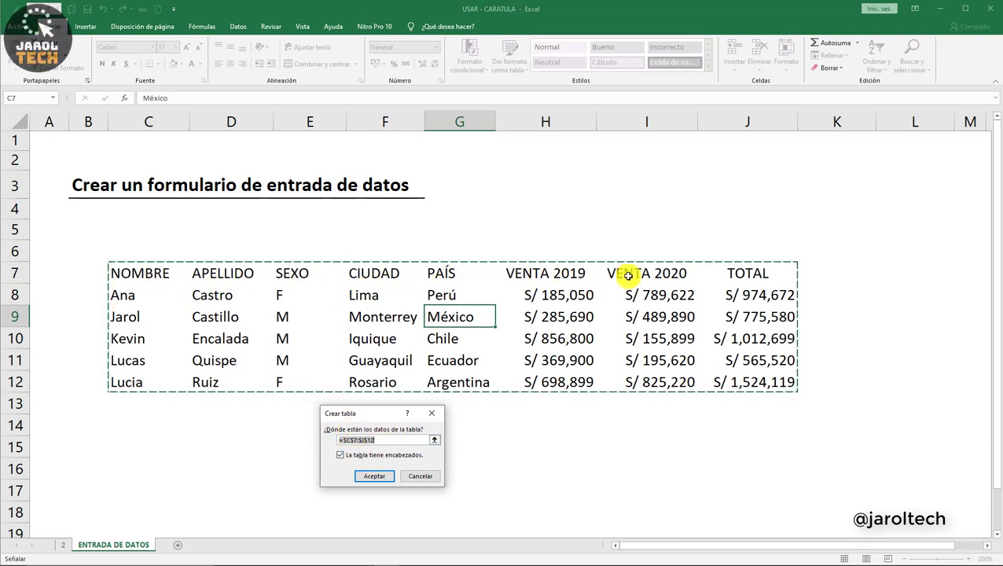
pyautogui.click(385, 478)
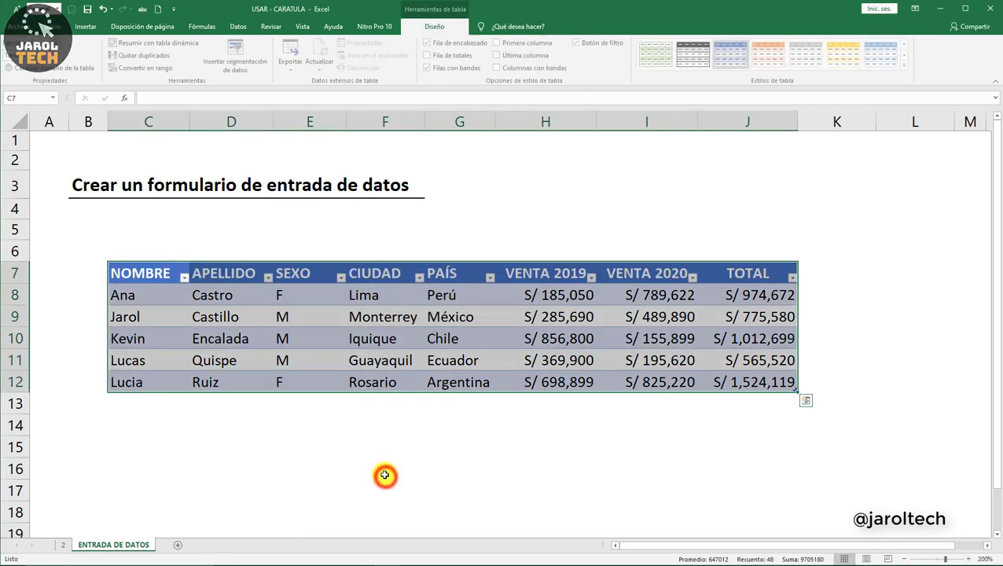
# Step: Apply the medium table style with an orange header and grey banded rows to the table
pyautogui.click(465, 320)
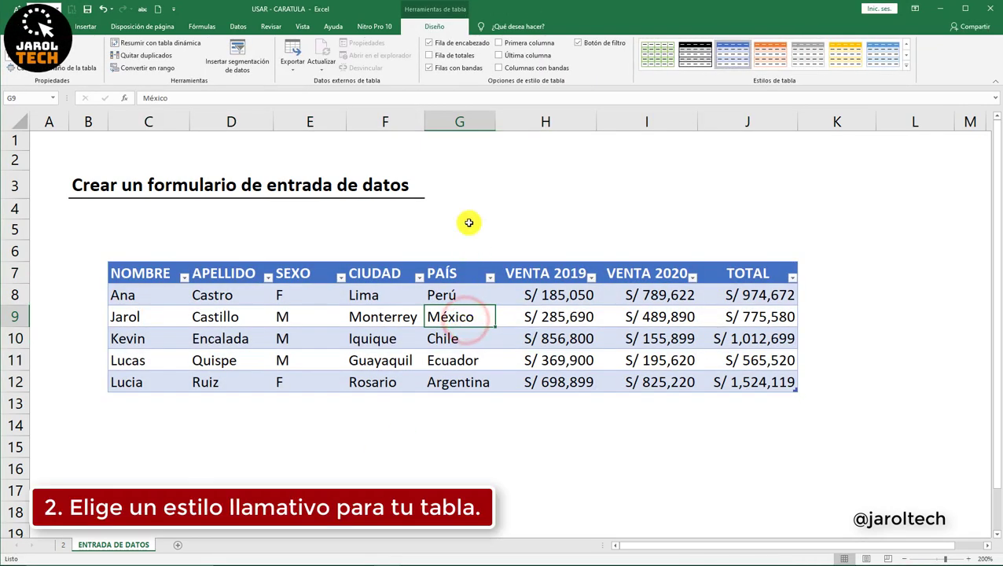
pyautogui.click(906, 66)
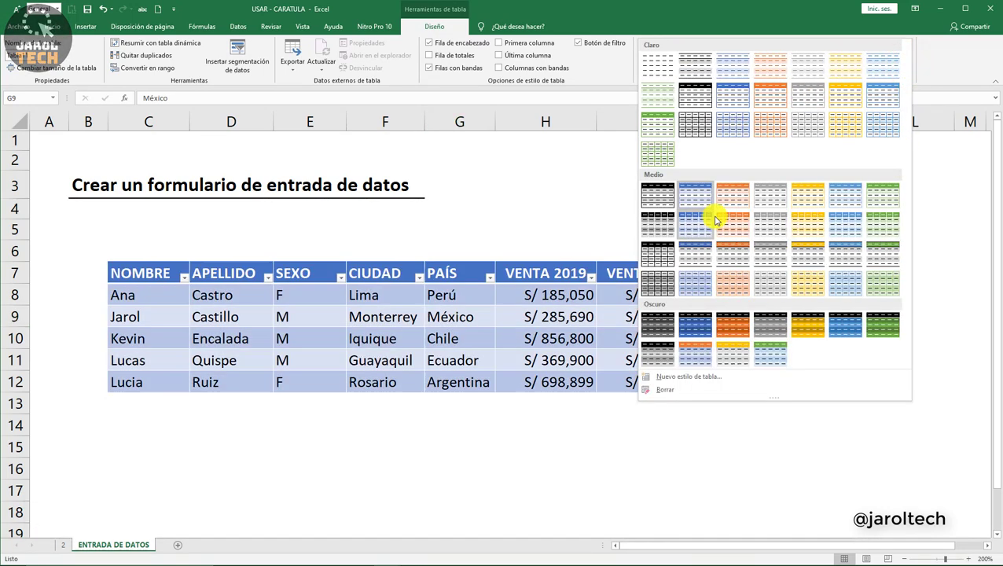
pyautogui.click(741, 251)
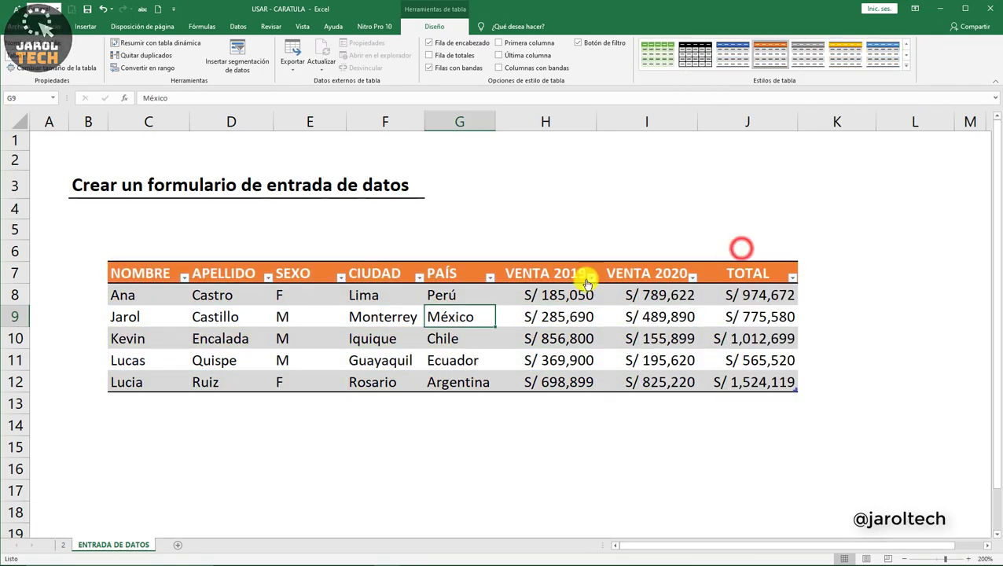
# Step: Start a new record in row 13 directly below the table with the person's first name and surname
pyautogui.click(147, 404)
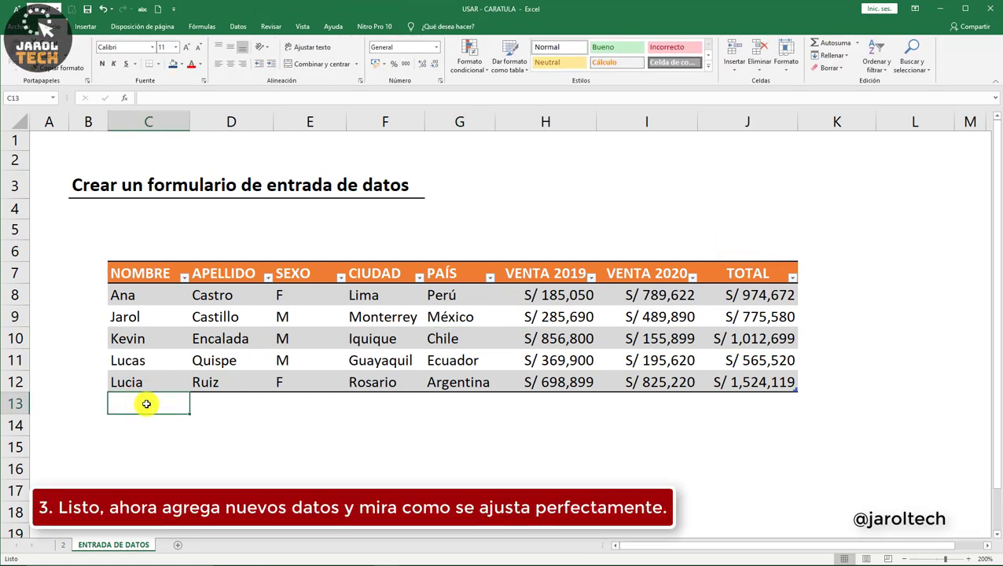
pyautogui.write('m')
pyautogui.press('BackSpace')
pyautogui.write('Miguel')
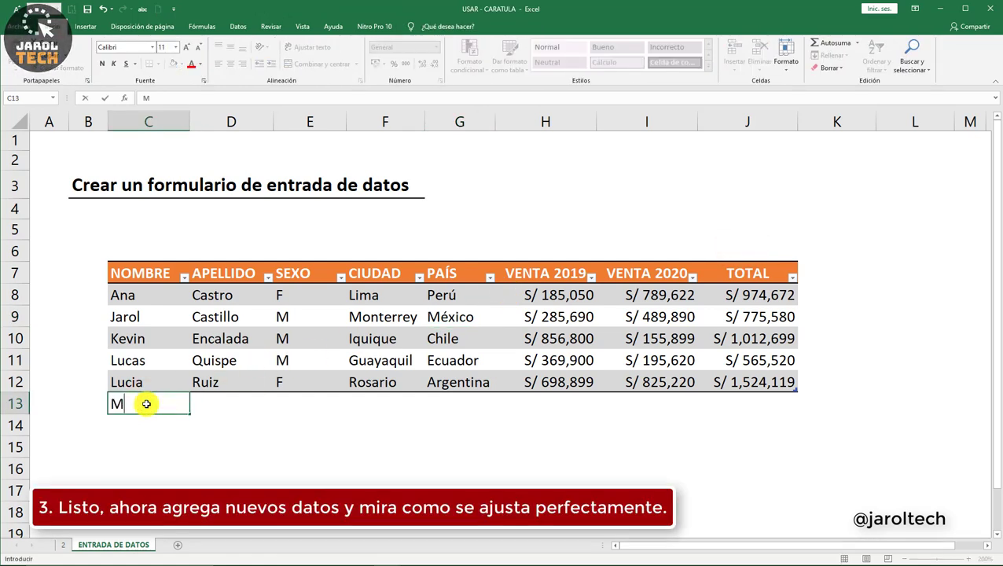
pyautogui.press('Tab')
pyautogui.write('D')
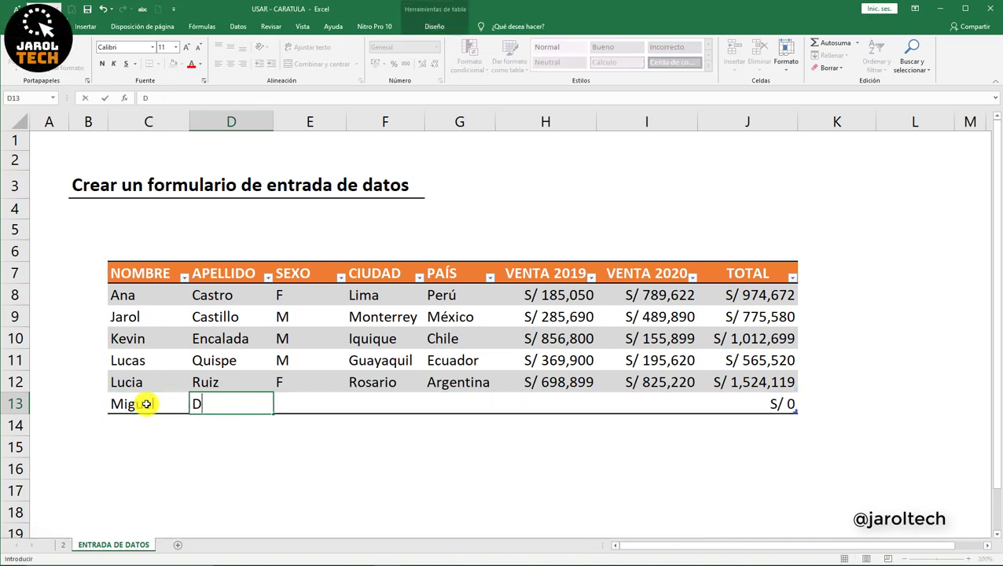
pyautogui.write('íaz')
pyautogui.press('Tab')
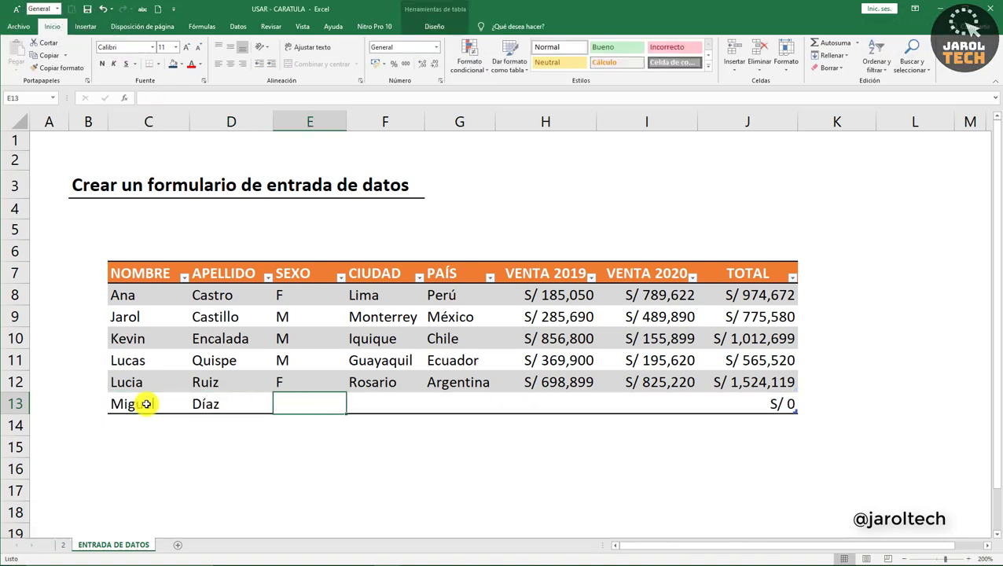
# Step: Fill in the row 13 record with SEXO M, CIUDAD La Paz and PAÍS Bolivia
pyautogui.write('M')
pyautogui.press('Tab')
pyautogui.write('La')
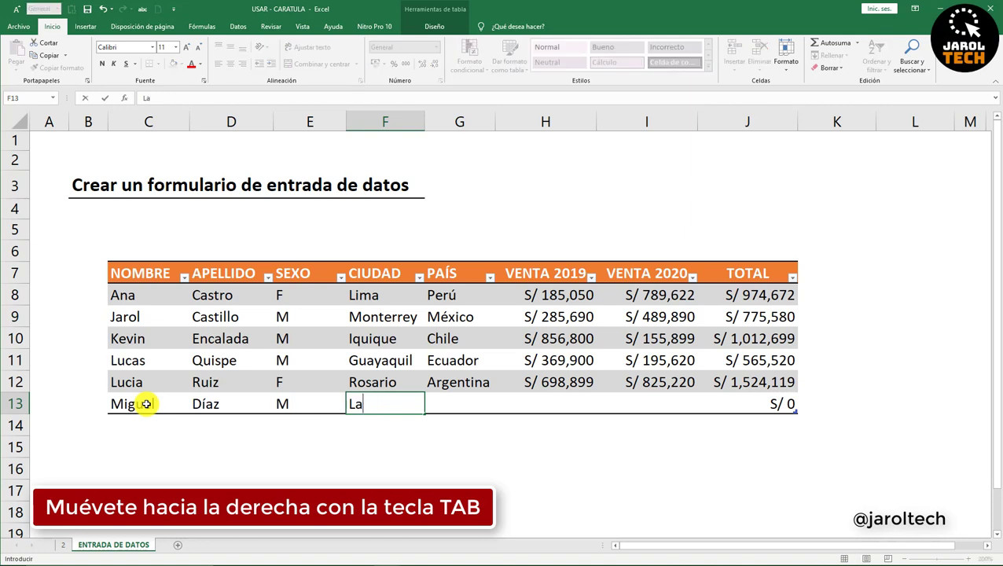
pyautogui.press('Tab')
pyautogui.write('Bol')
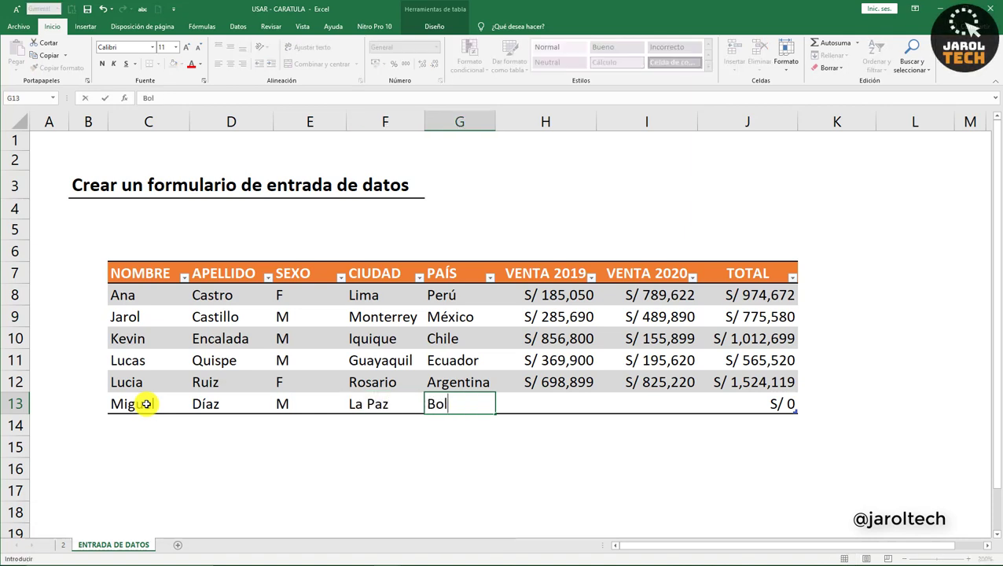
pyautogui.press('Tab')
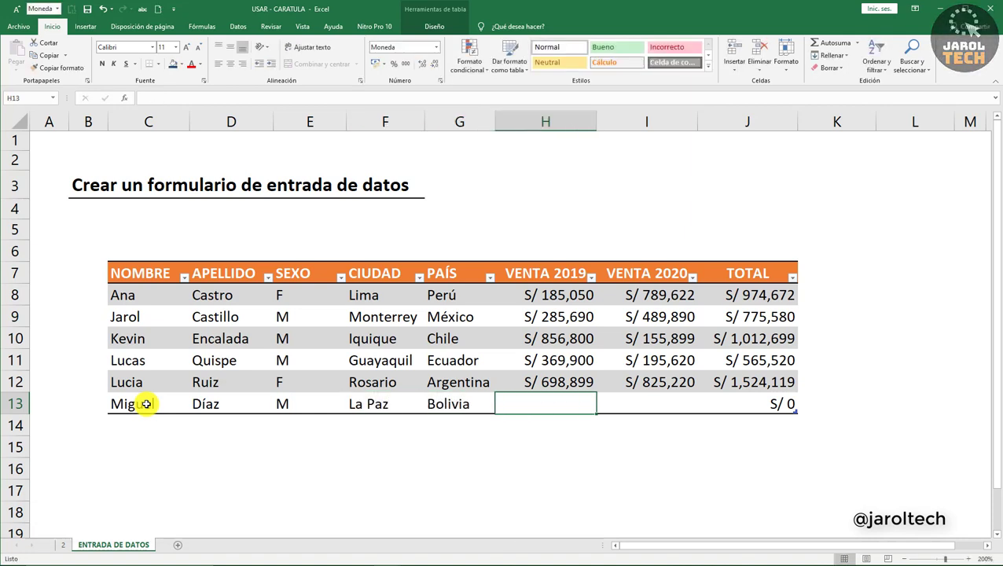
# Step: Enter 896321 as VENTA 2019 and 185269 as VENTA 2020 in row 13, and open its TOTAL formula for inspection
pyautogui.write('896321')
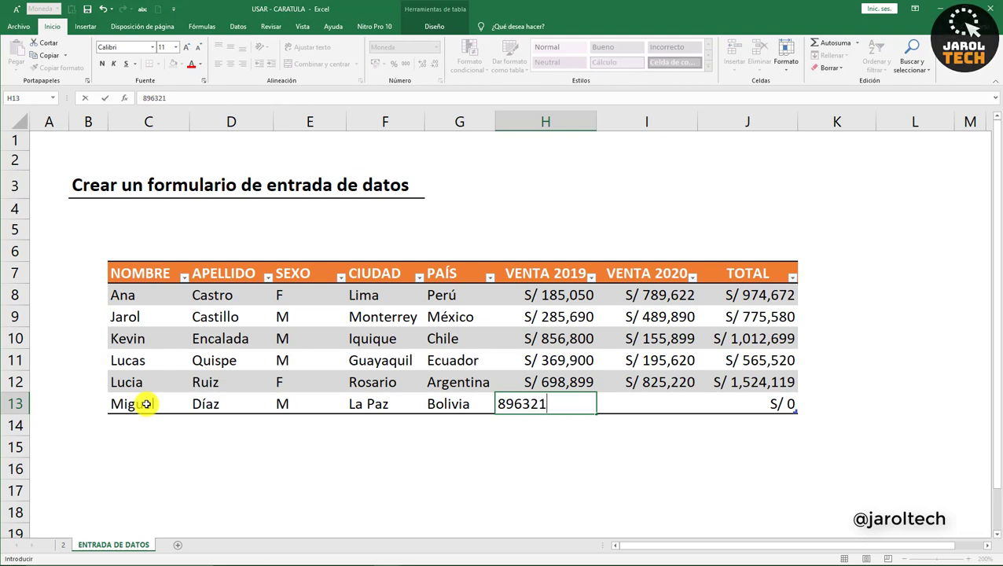
pyautogui.write('6,321')
pyautogui.press('Tab')
pyautogui.write('185')
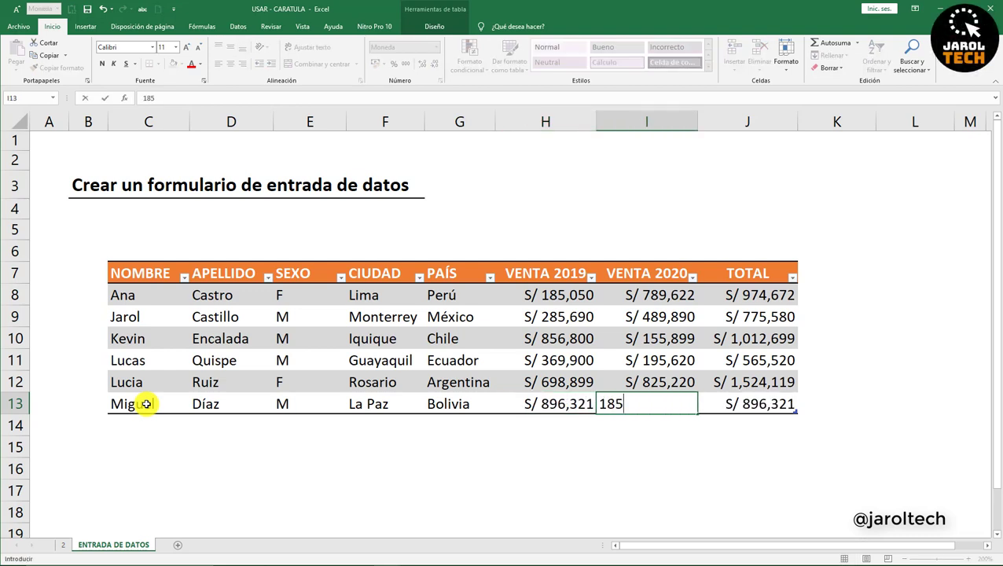
pyautogui.write('269')
pyautogui.press('Tab')
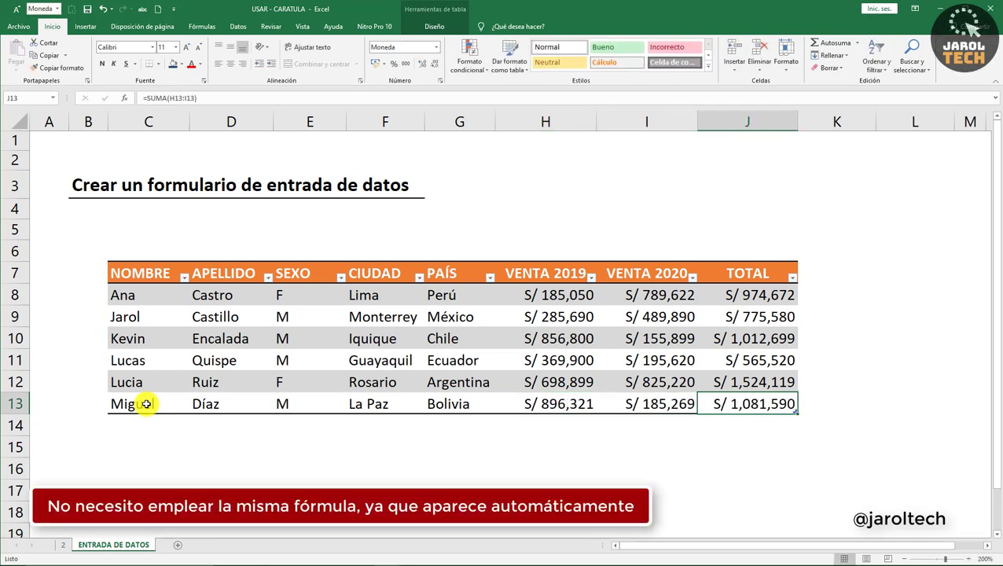
pyautogui.doubleClick(724, 406)
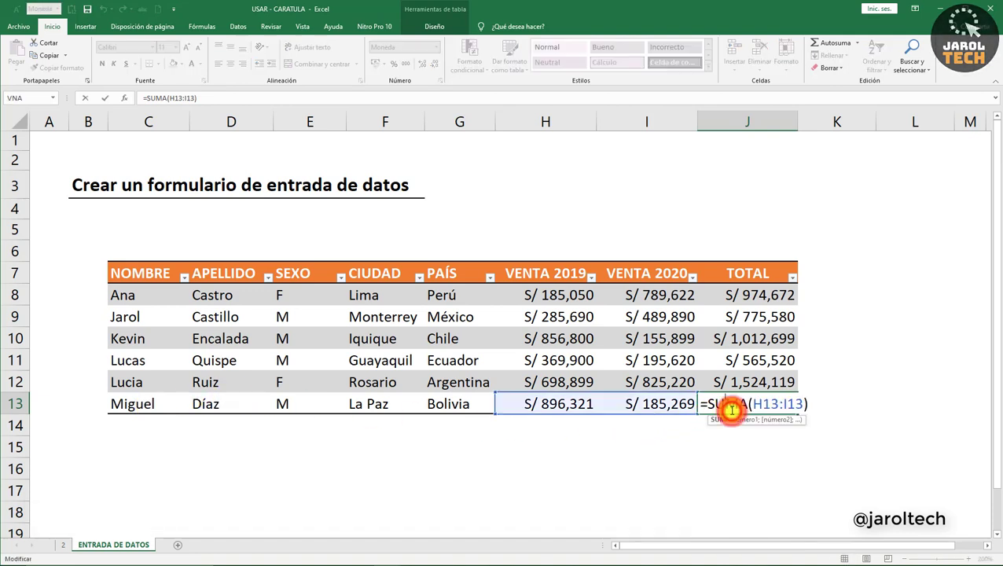
# Step: Open the TOTAL formula in row 12 for inspection and leave it without editing
pyautogui.click(742, 384)
pyautogui.doubleClick(743, 383)
pyautogui.press('Escape')
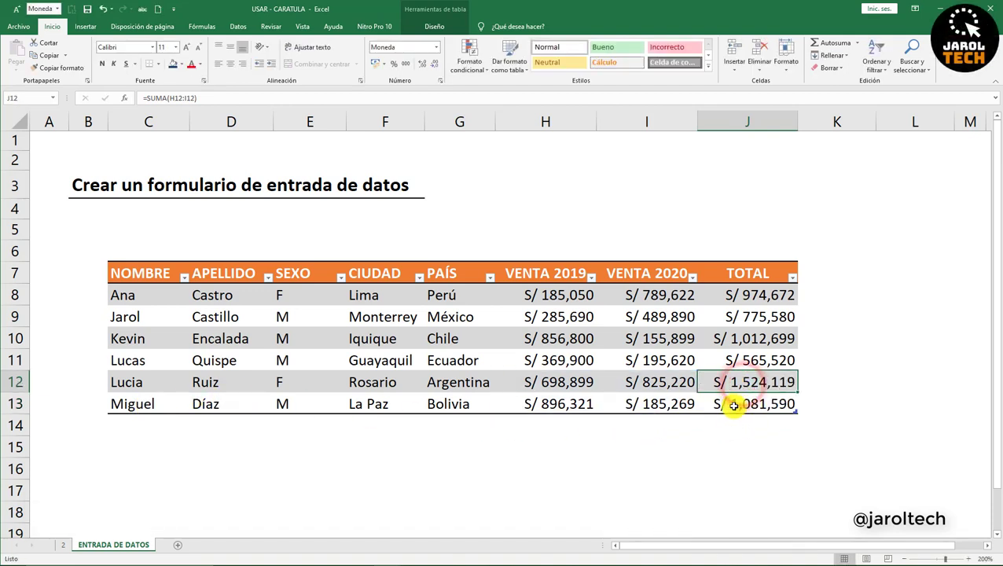
# Step: Start a new record in row 14 directly below the table with the person's first name
pyautogui.click(175, 424)
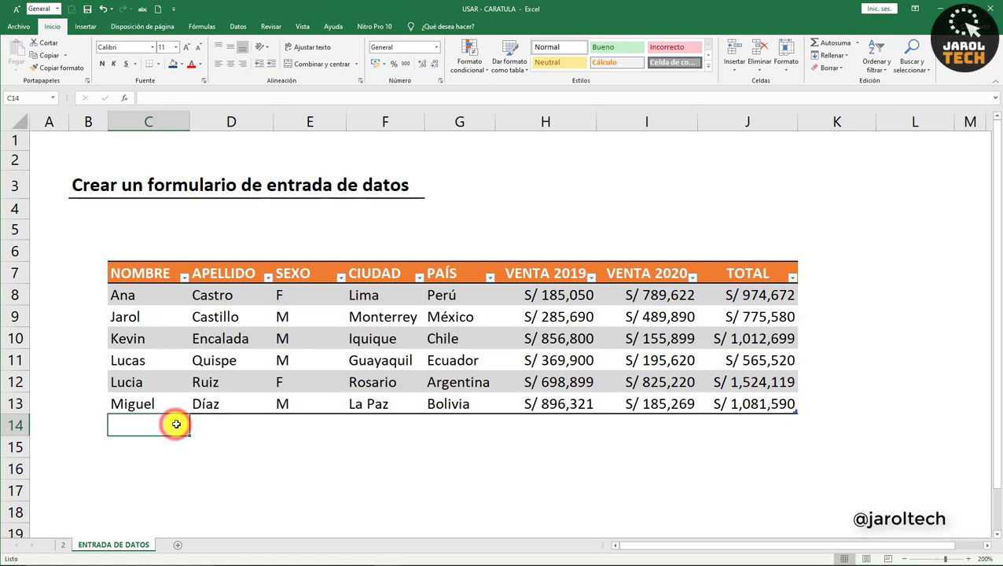
pyautogui.write('Miriam')
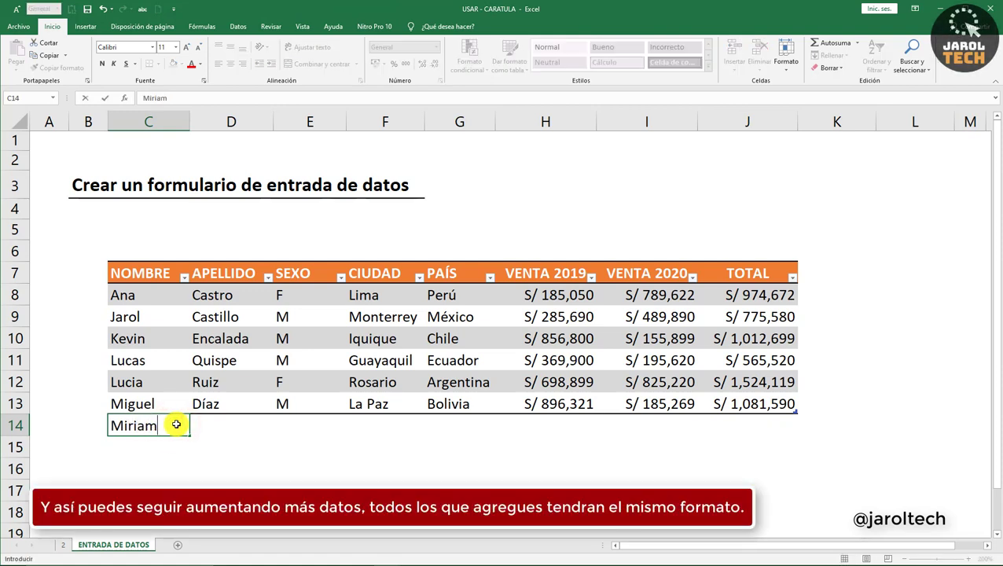
pyautogui.press('Tab')
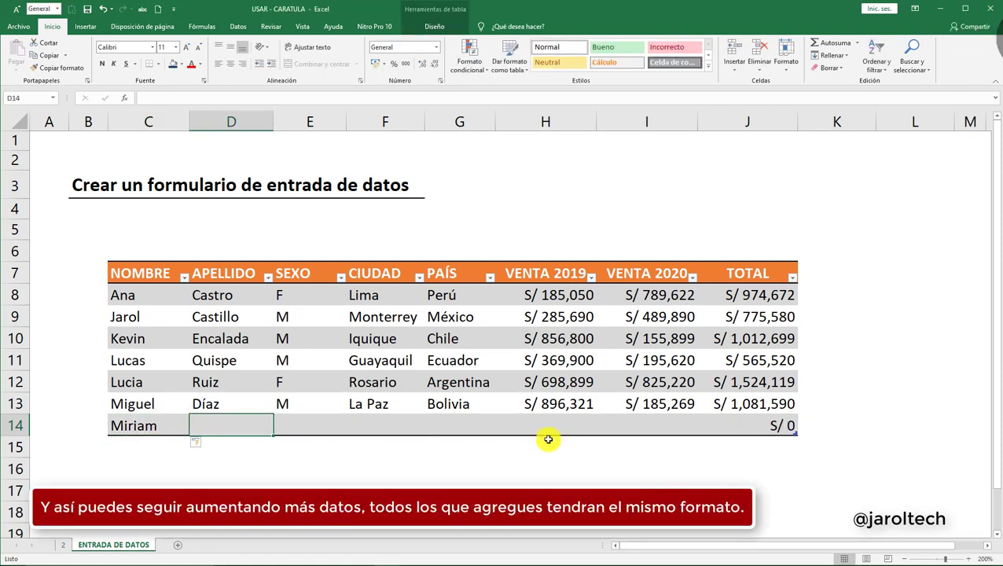
# Step: Check the VENTA 2019, VENTA 2020 and TOTAL cells of row 14 and the TOTAL formula in row 13
pyautogui.click(735, 418)
pyautogui.click(566, 425)
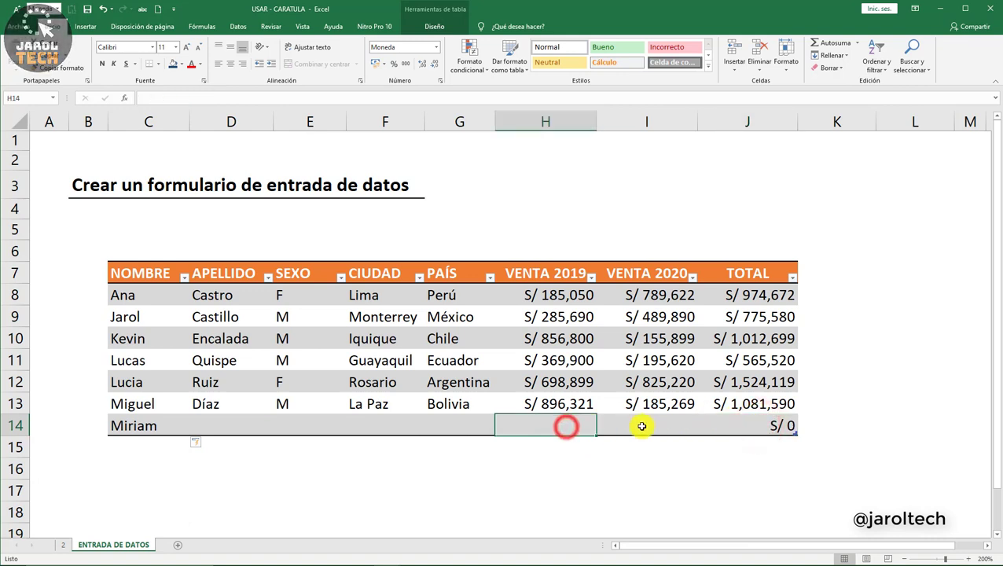
pyautogui.click(642, 426)
pyautogui.click(721, 425)
pyautogui.click(761, 402)
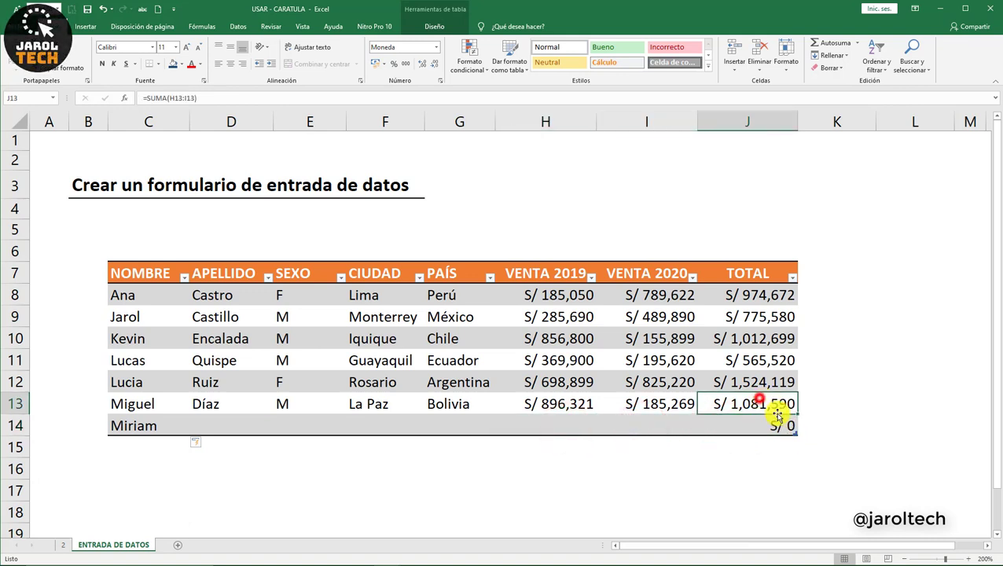
# Step: Try extending the table by one column to column K, and resize it back to end at column J
pyautogui.moveTo(794, 434); pyautogui.dragTo(887, 438)
pyautogui.click(851, 281)
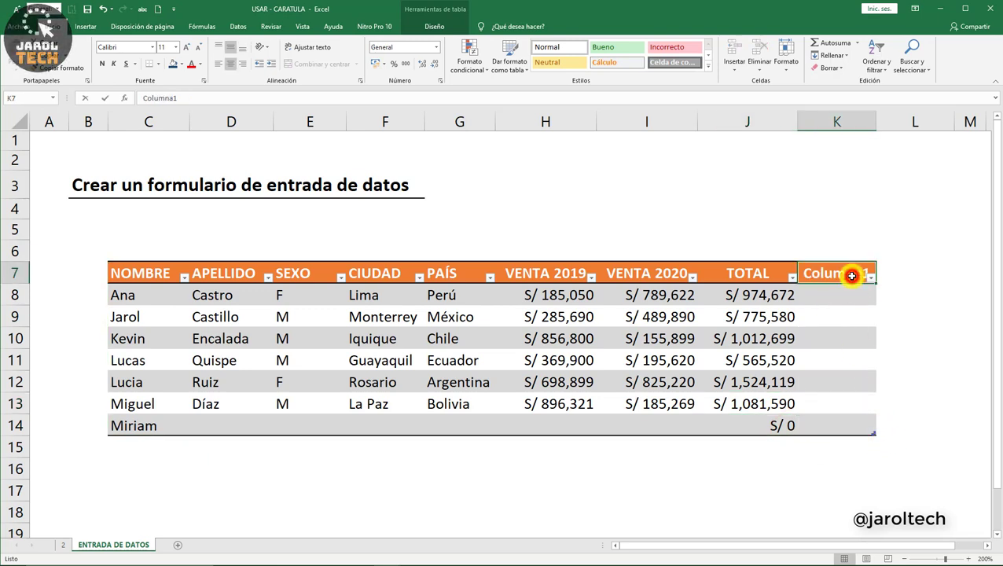
pyautogui.doubleClick(851, 277)
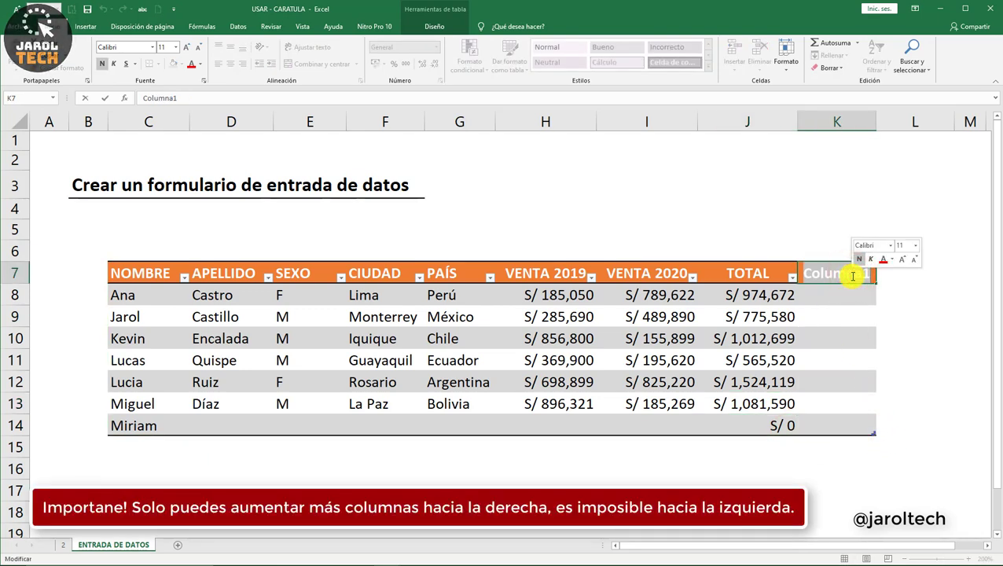
pyautogui.click(834, 315)
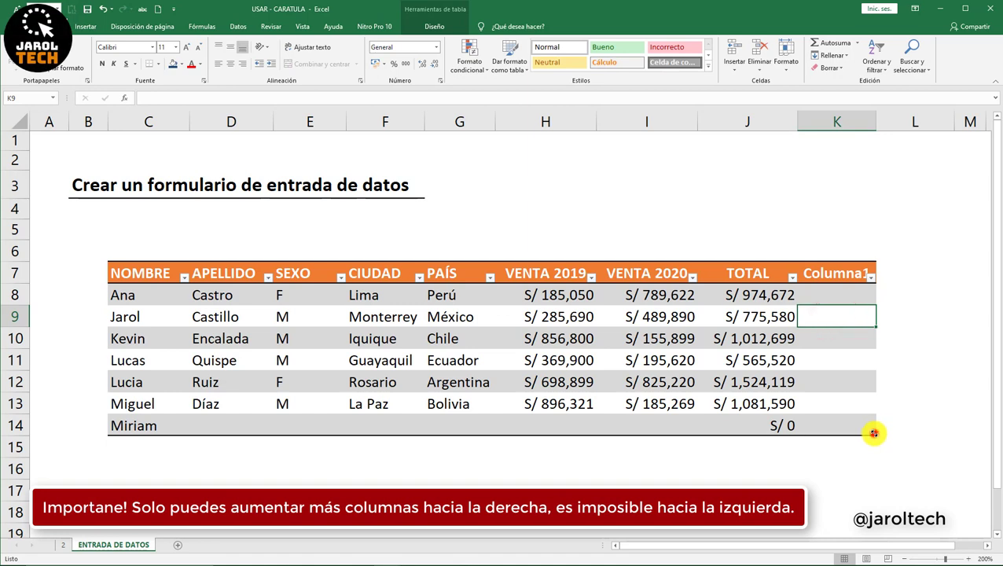
pyautogui.moveTo(873, 433); pyautogui.dragTo(818, 425)
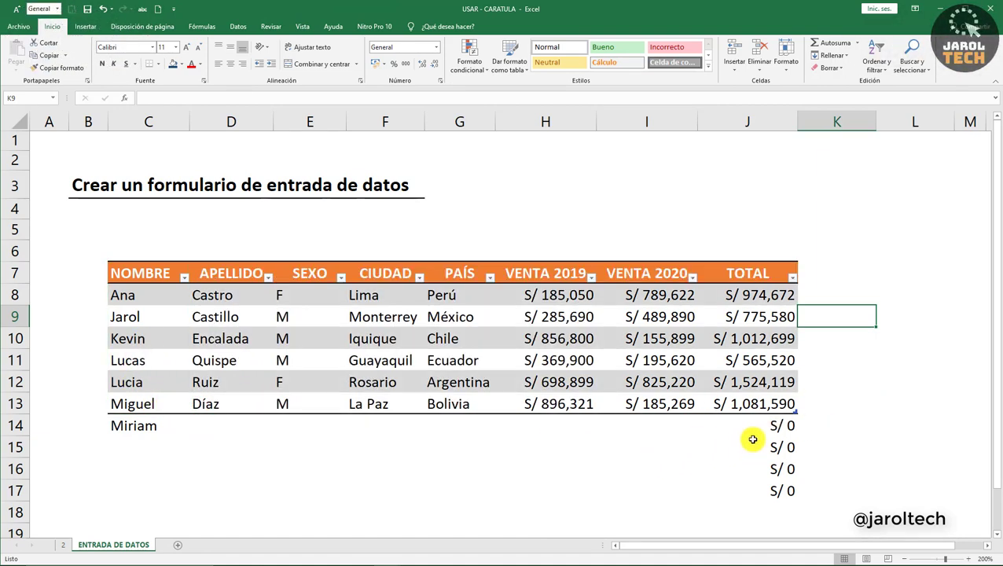
# Step: Delete worksheet rows 14 to 18 below the table
pyautogui.moveTo(6, 425); pyautogui.dragTo(11, 495)
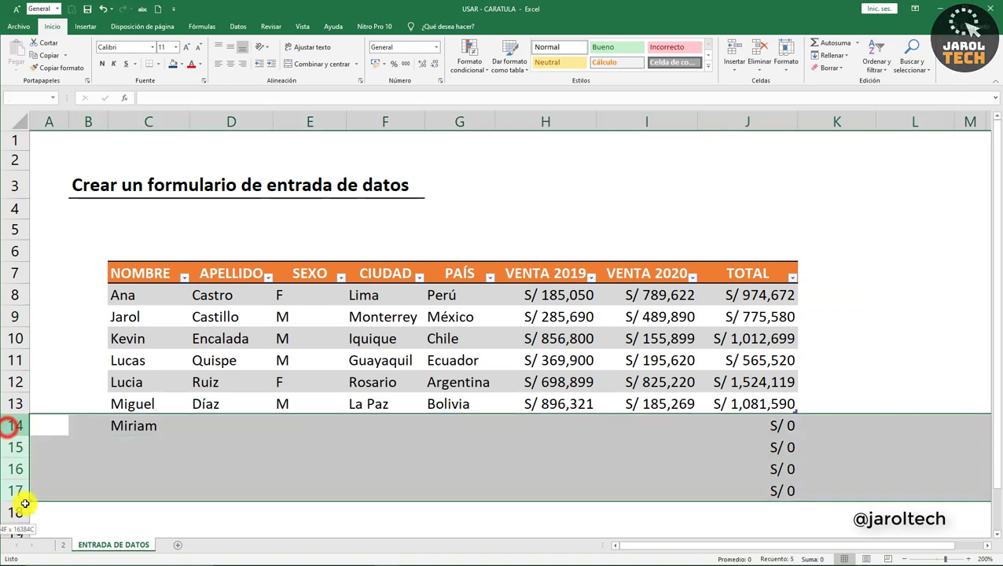
pyautogui.rightClick(16, 491)
pyautogui.click(51, 429)
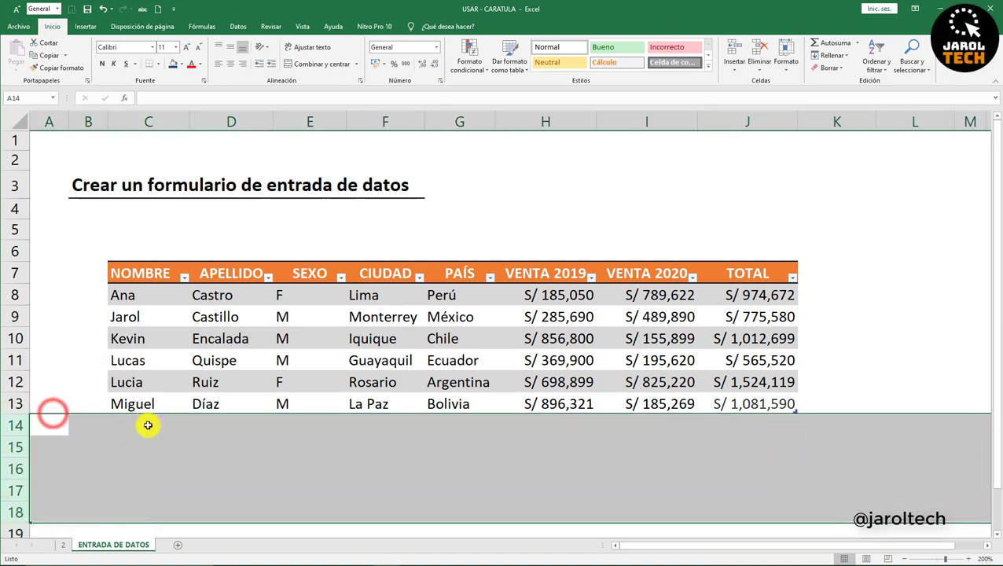
# Step: Enter the person's first name in the NOMBRE column of row 14 so the table extends to that row
pyautogui.click(147, 426)
pyautogui.write('Mig')
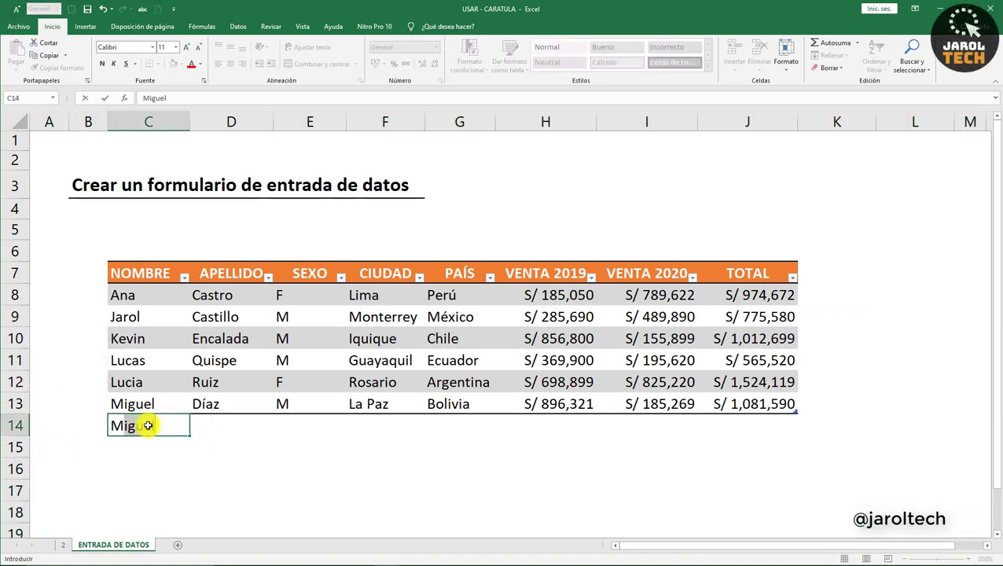
pyautogui.write('iam')
pyautogui.press('Return')
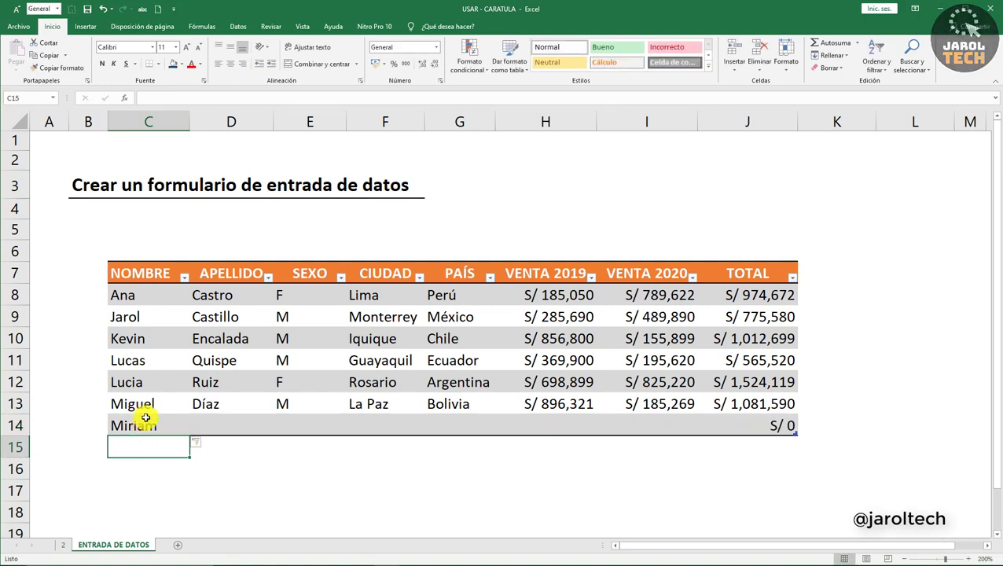
pyautogui.click(250, 407)
pyautogui.click(397, 382)
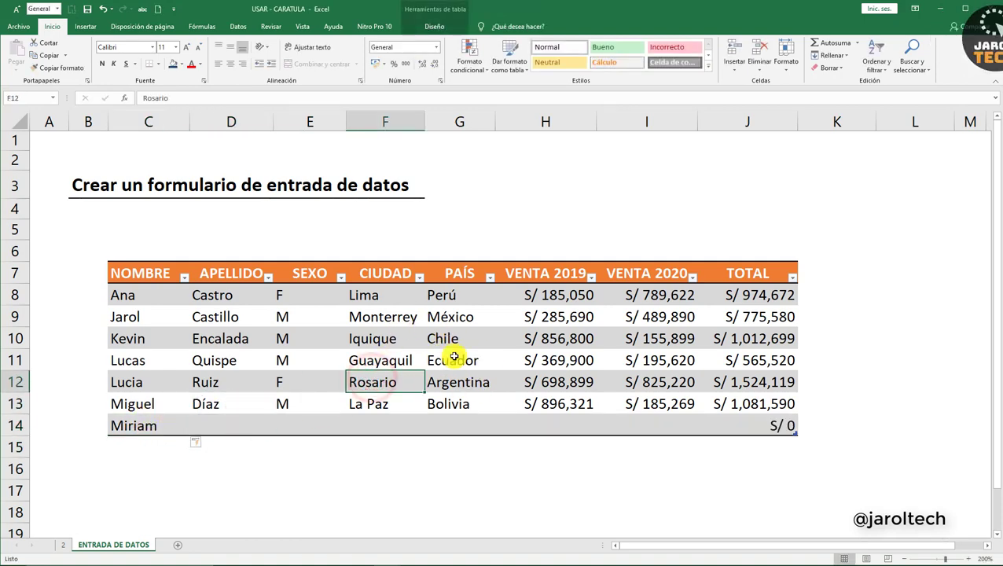